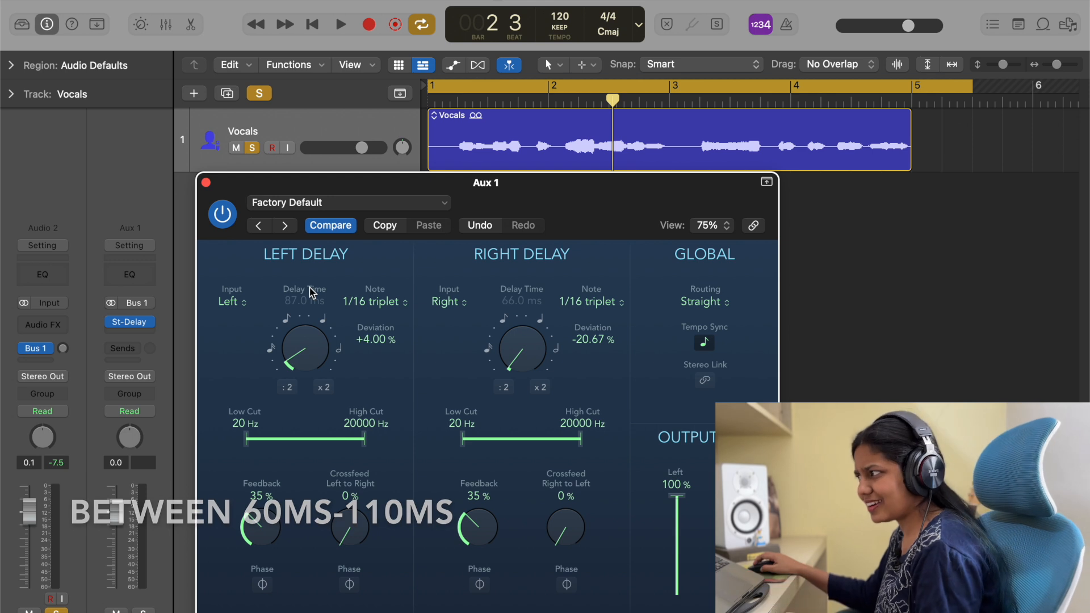
# - Set the delay times to 88 ms left and 73 ms right, and audition the vocals with the Bus 1 send off and on
pyautogui.moveTo(310, 291); pyautogui.dragTo(305, 364)
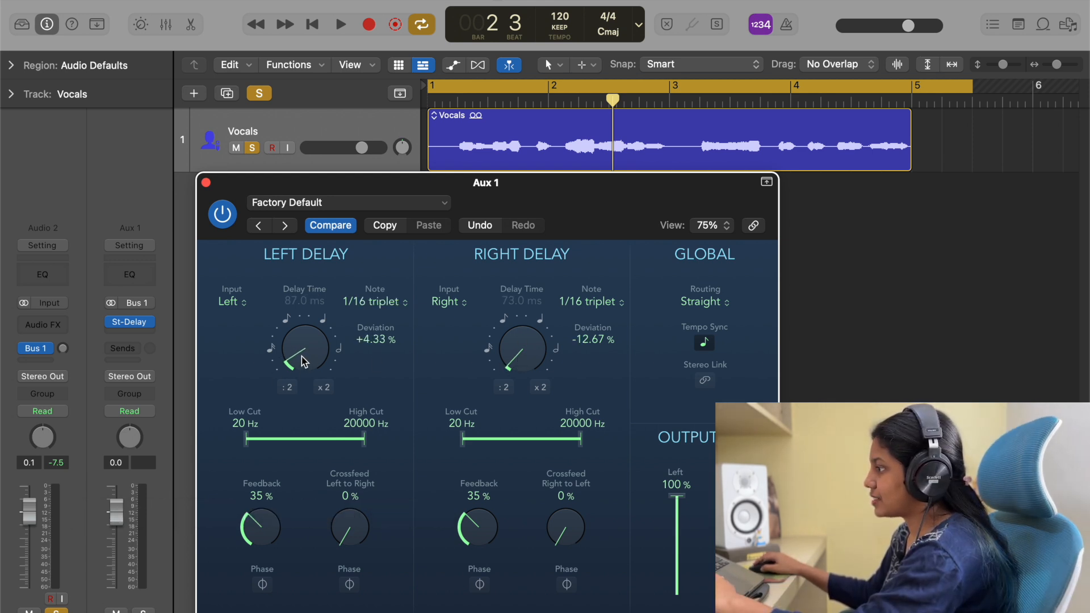
pyautogui.click(25, 348)
pyautogui.press('space')
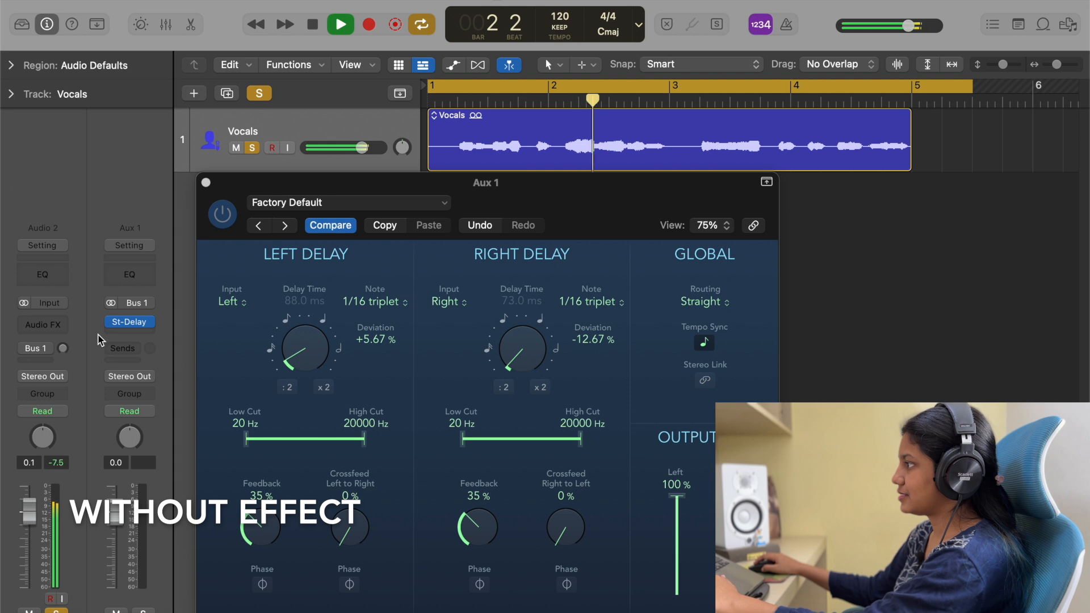
pyautogui.press('space')
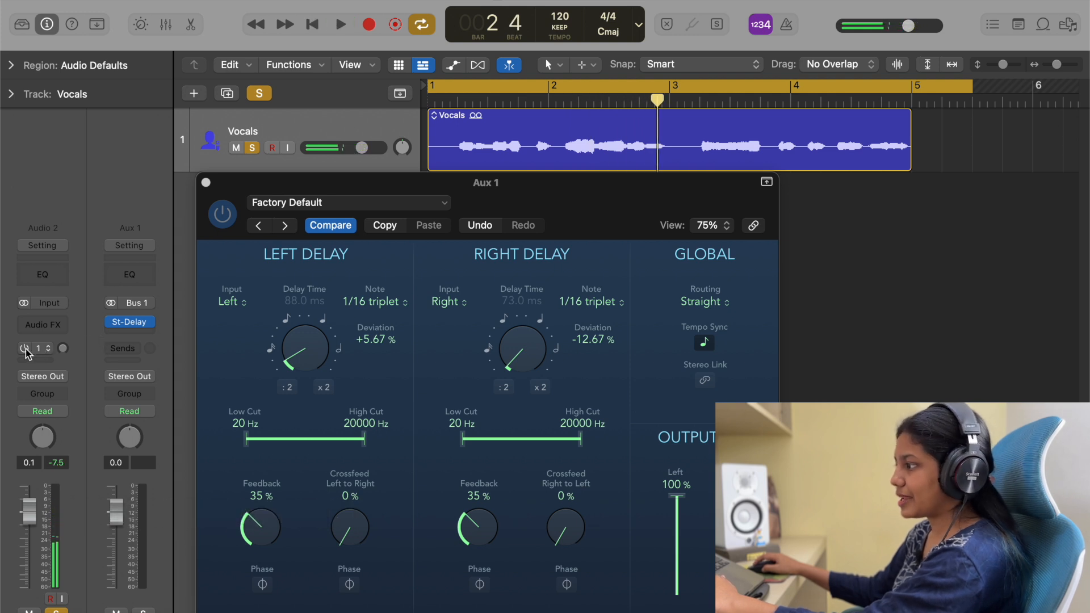
pyautogui.click(24, 348)
pyautogui.press('space')
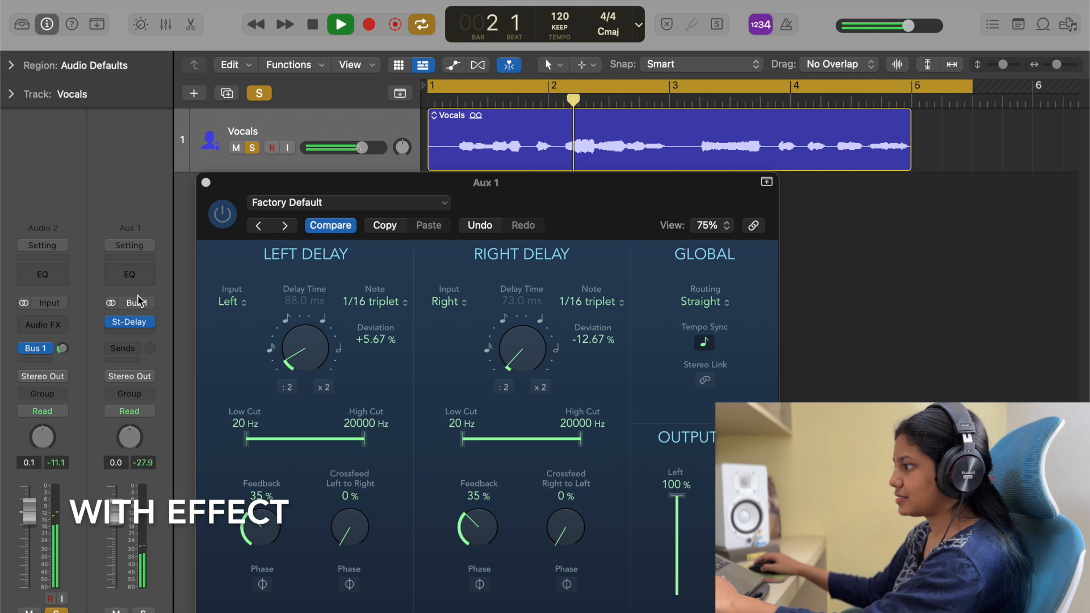
# - Raise the Bus 1 send level and fine-tune the delays to 84 ms left and 87 ms right while the vocals play
pyautogui.moveTo(64, 347); pyautogui.dragTo(68, 325)
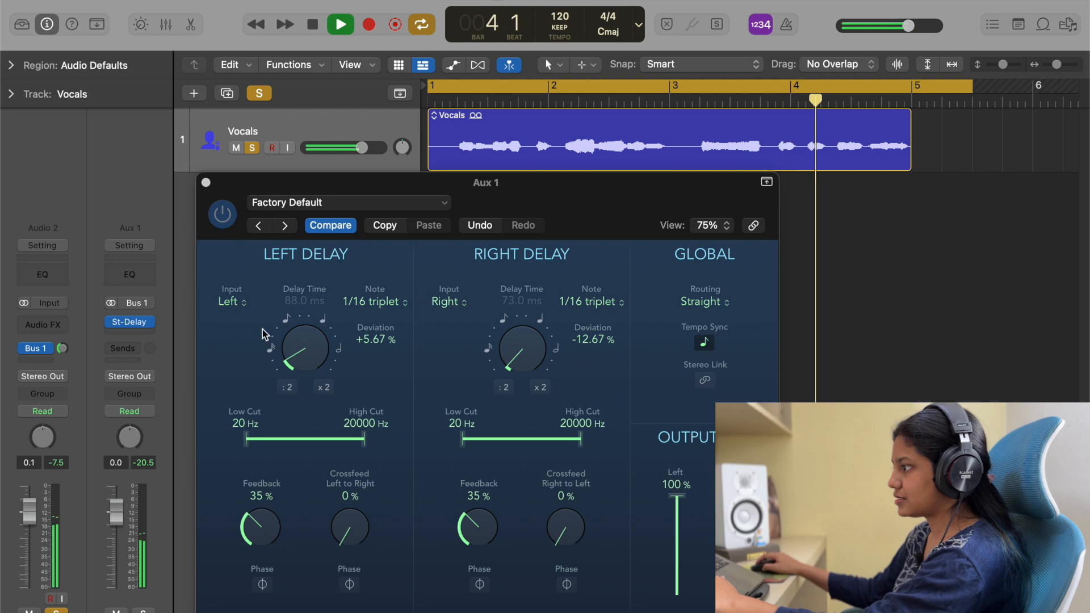
pyautogui.moveTo(287, 347); pyautogui.dragTo(303, 359)
pyautogui.moveTo(510, 356); pyautogui.dragTo(507, 328)
pyautogui.moveTo(314, 349); pyautogui.dragTo(305, 346)
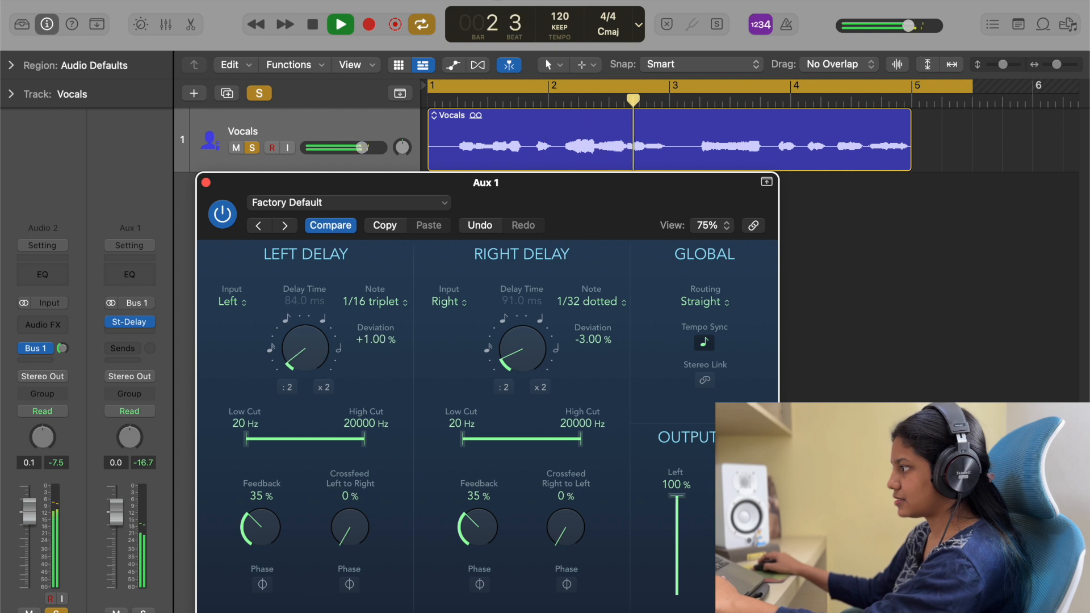
pyautogui.moveTo(518, 348); pyautogui.dragTo(528, 356)
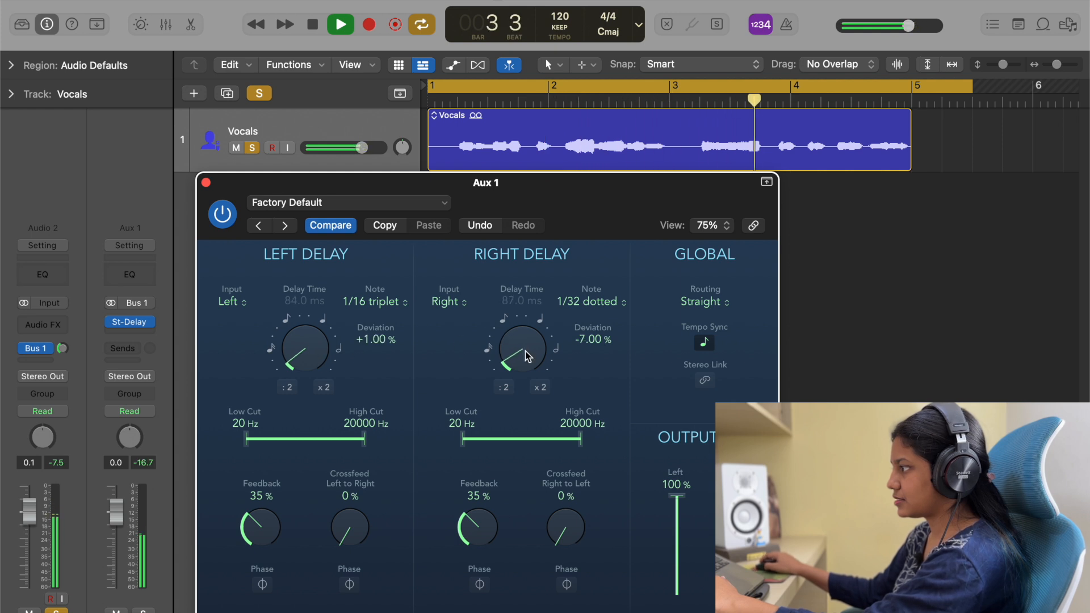
pyautogui.press('space')
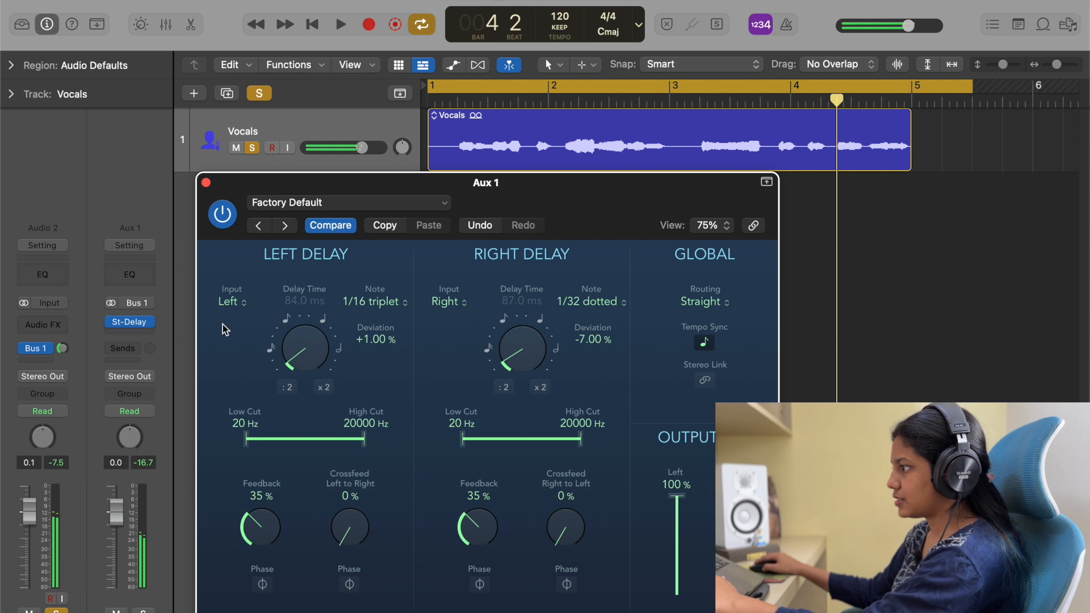
# - Compare the vocals from the start with the Bus 1 send disabled and enabled
pyautogui.click(26, 349)
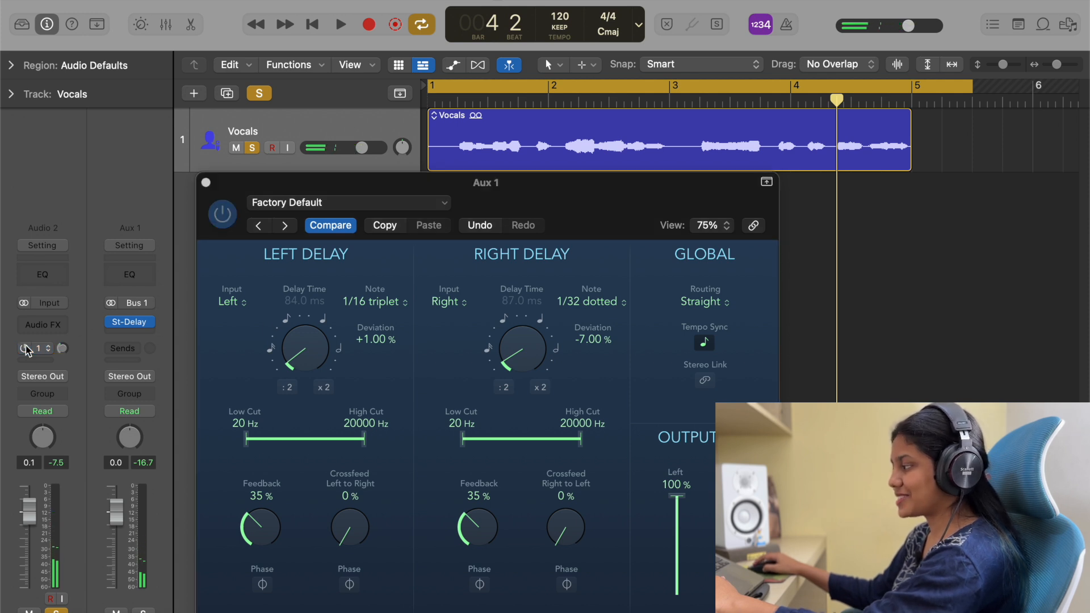
pyautogui.press('Return')
pyautogui.press('space')
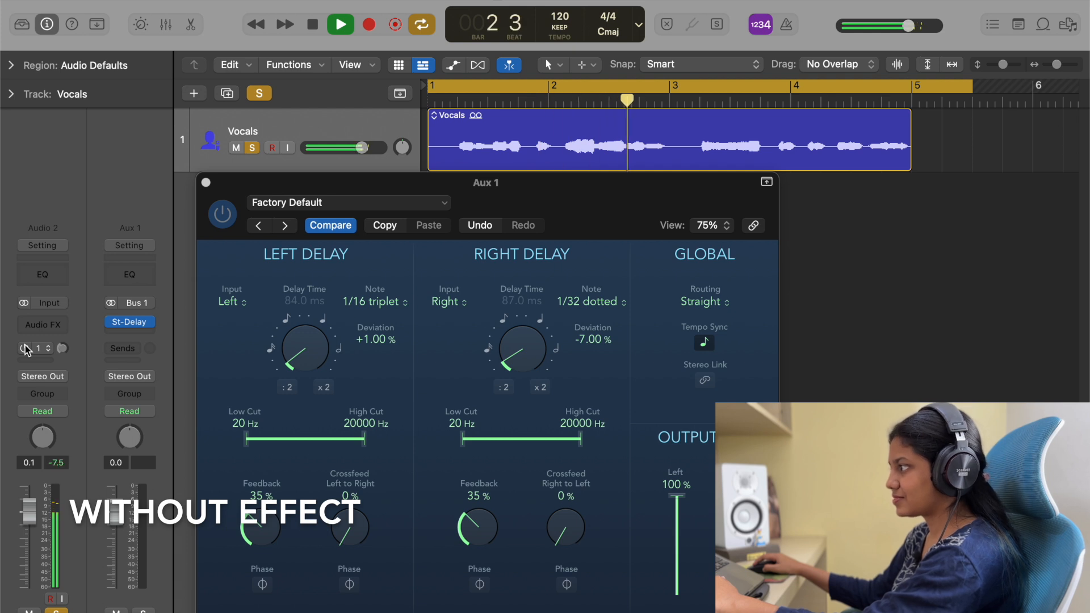
pyautogui.click(26, 349)
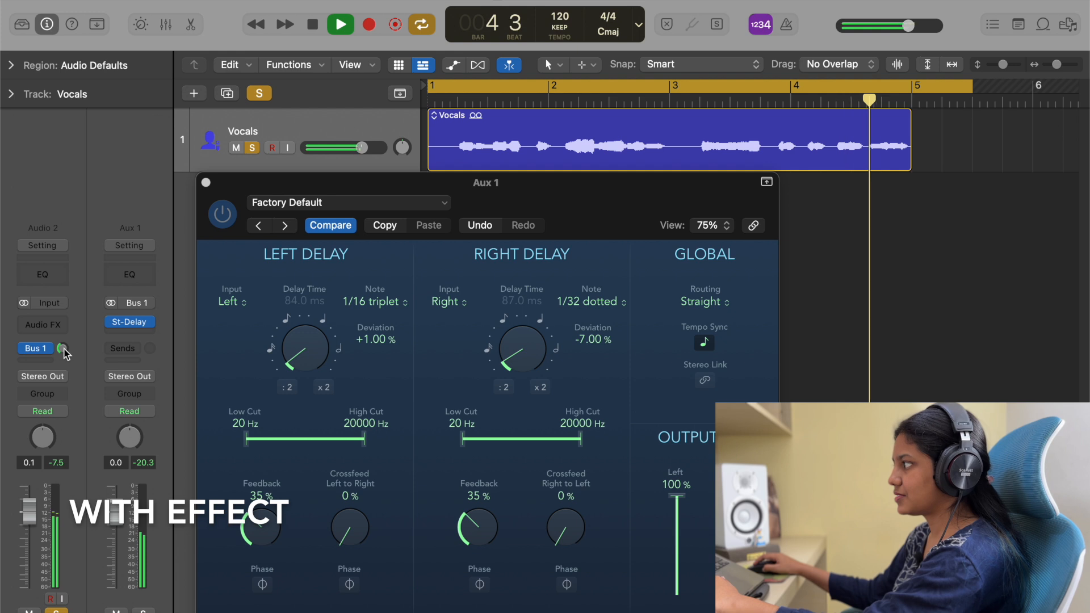
pyautogui.press('space')
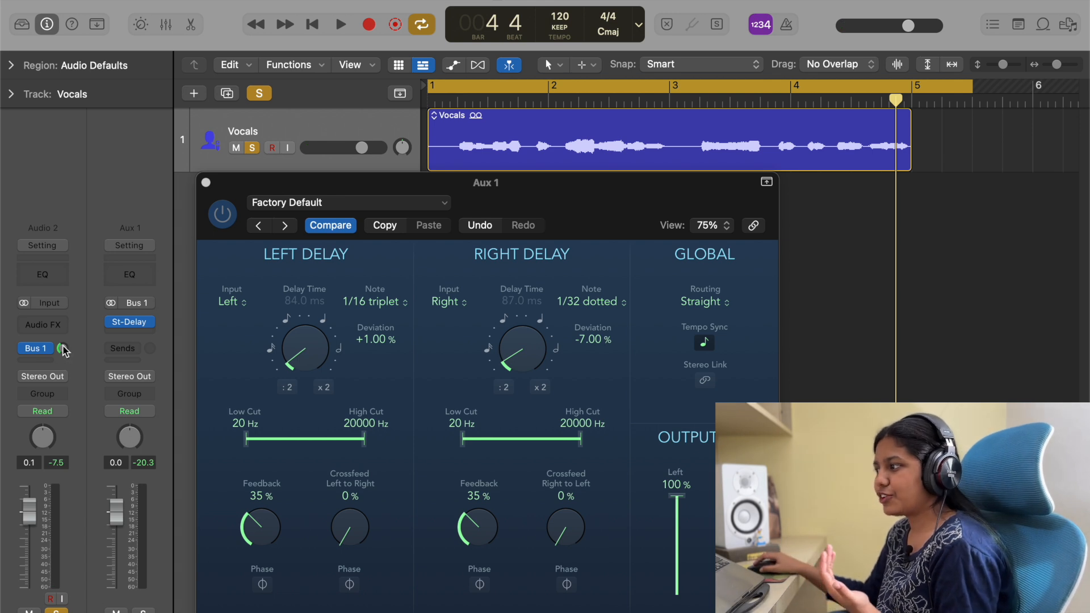
# - Set the Bus 1 send level to -13.4 dB and compare the vocals with the send on and off
pyautogui.moveTo(64, 351); pyautogui.dragTo(70, 362)
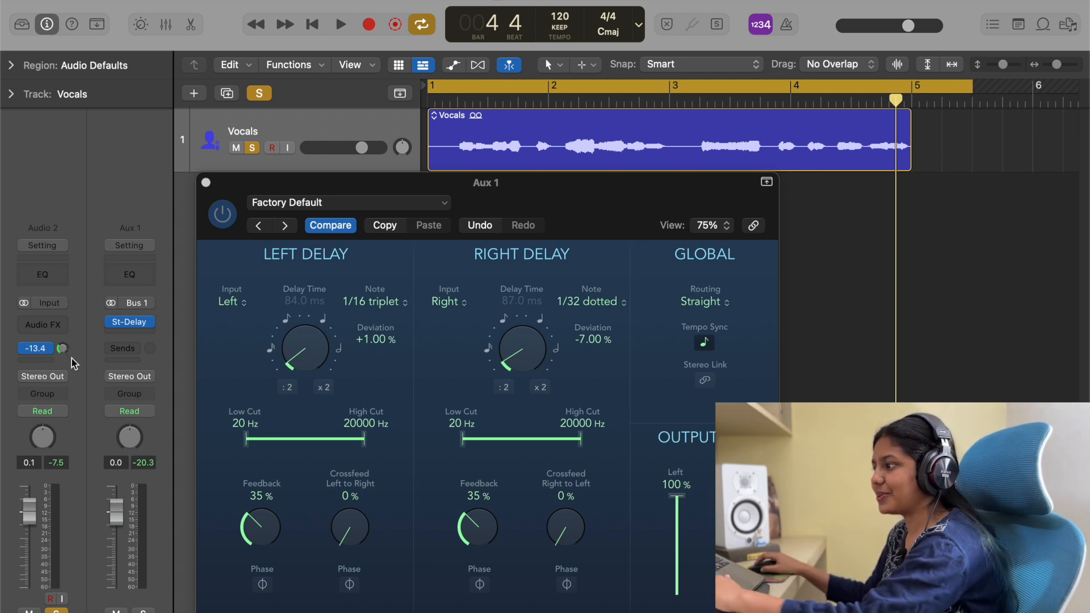
pyautogui.press('space')
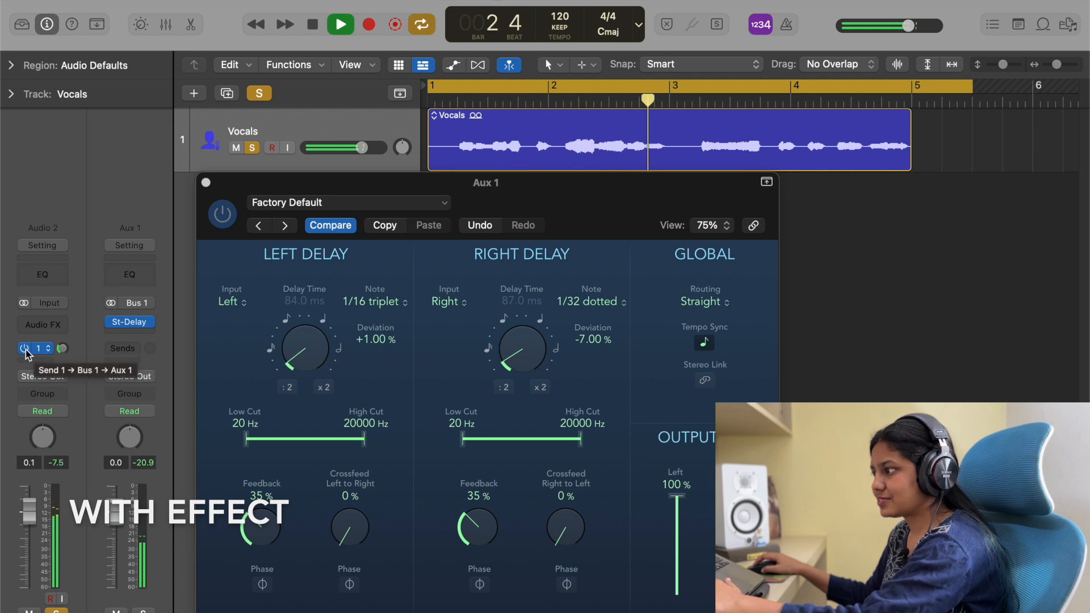
pyautogui.press('space')
pyautogui.press('space')
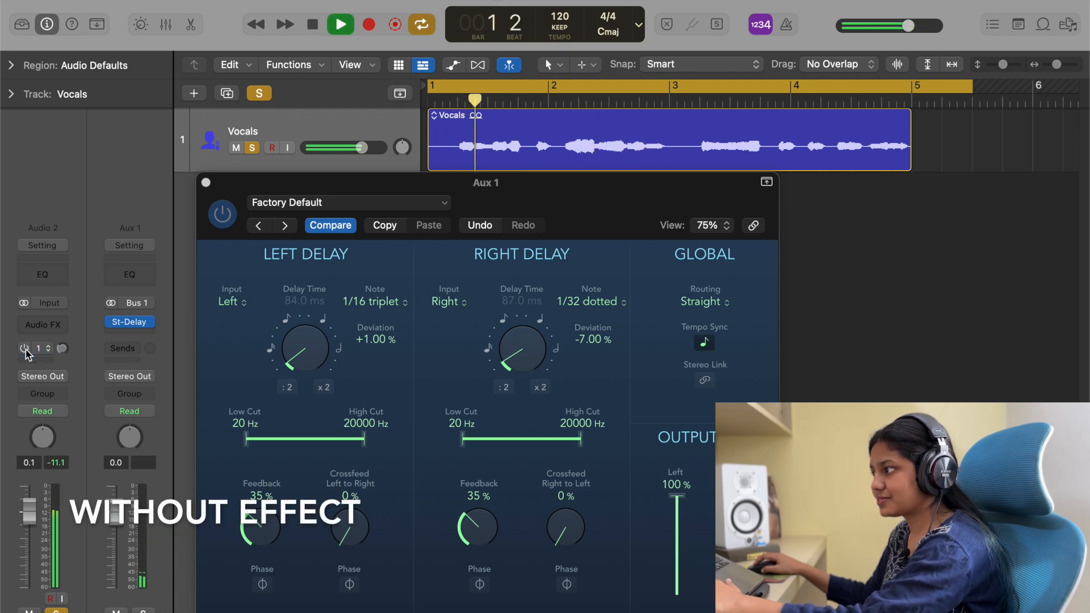
pyautogui.press('space')
pyautogui.click(25, 349)
pyautogui.press('space')
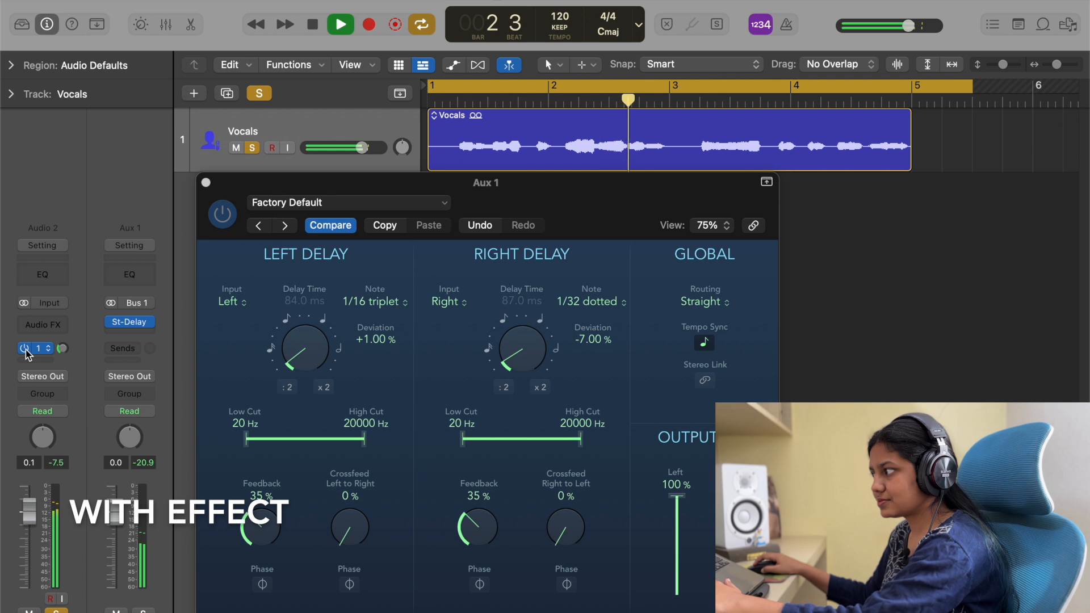
pyautogui.press('space')
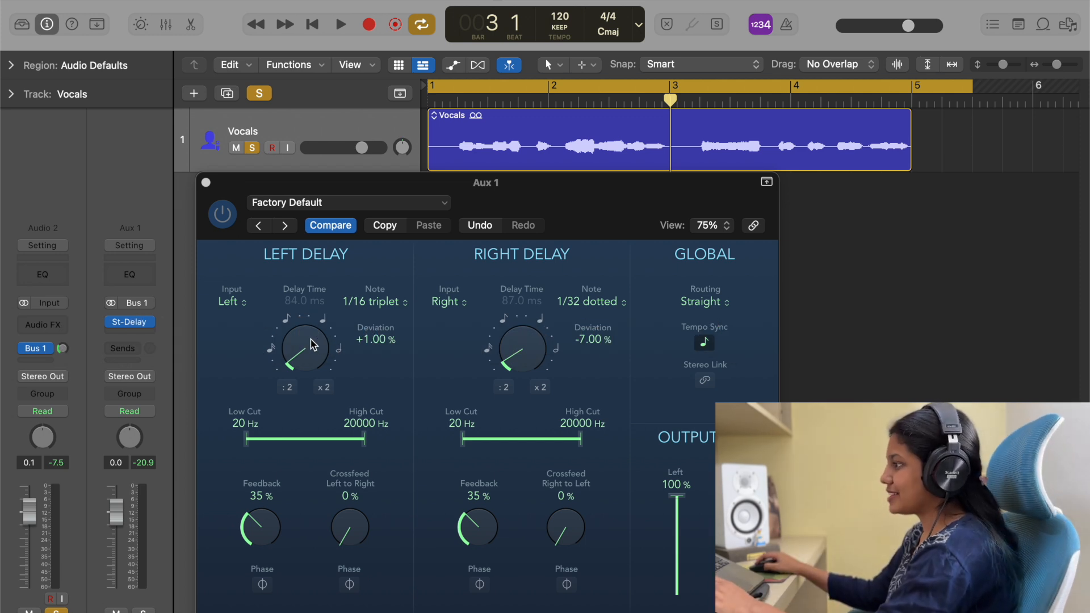
# - Set the left and right delays to a 1/4 note at 500 ms and enable Stereo Link
pyautogui.click(323, 319)
pyautogui.moveTo(513, 341); pyautogui.dragTo(526, 340)
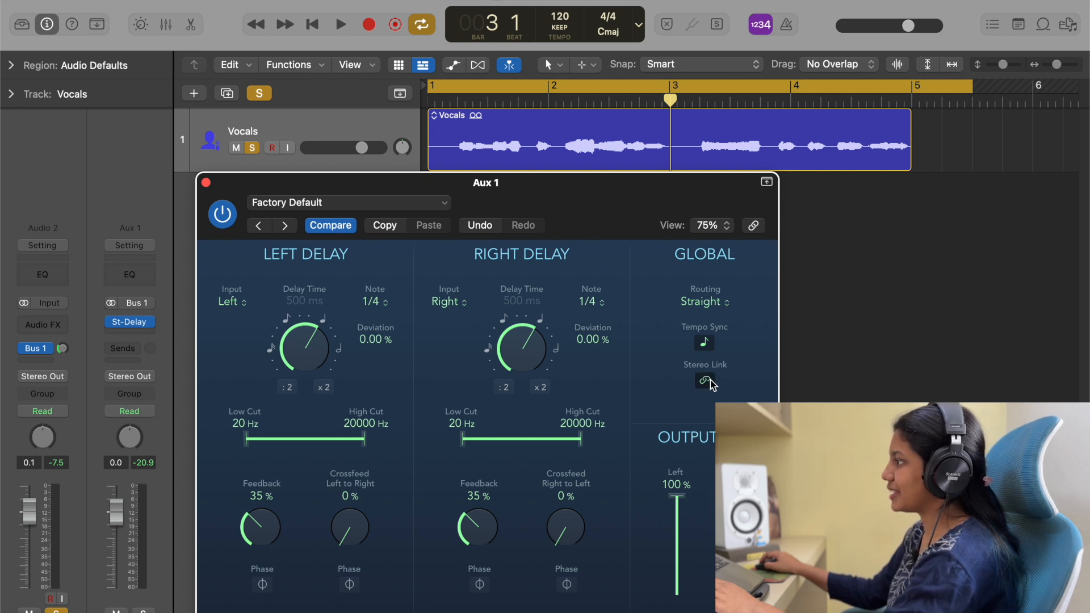
pyautogui.moveTo(630, 200); pyautogui.dragTo(644, 200)
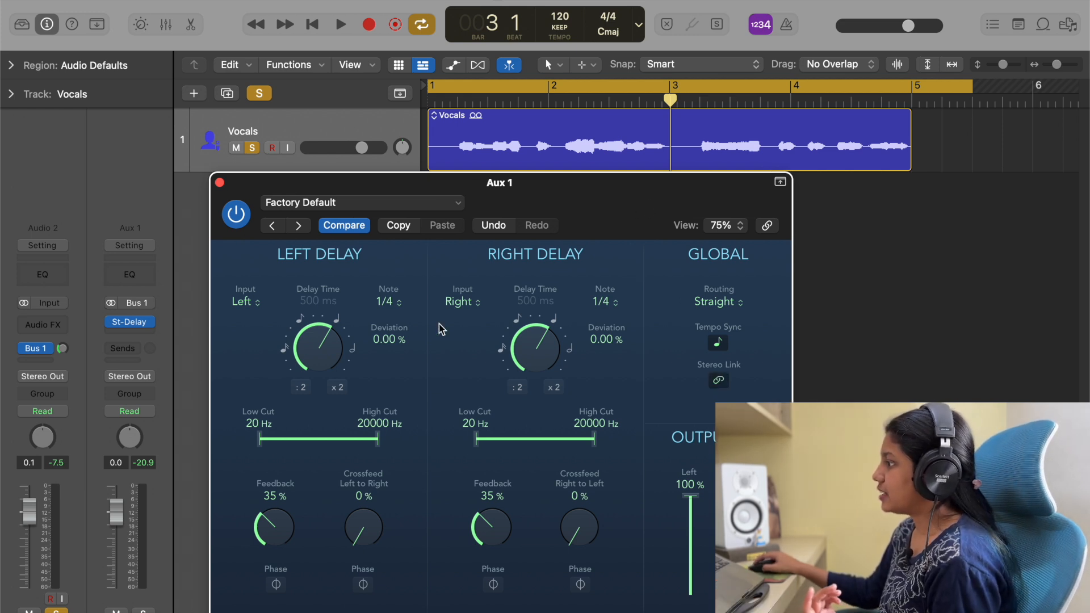
# - Set the linked low cut to 76 Hz, audition the vocals and set the feedback to 10 % on both sides
pyautogui.moveTo(480, 444); pyautogui.dragTo(492, 445)
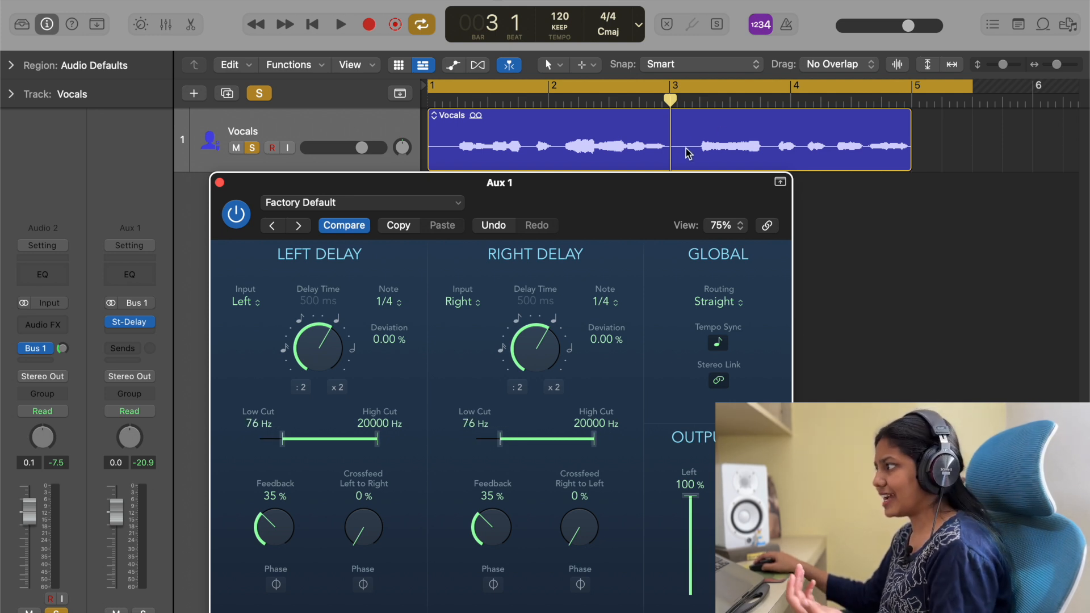
pyautogui.press('space')
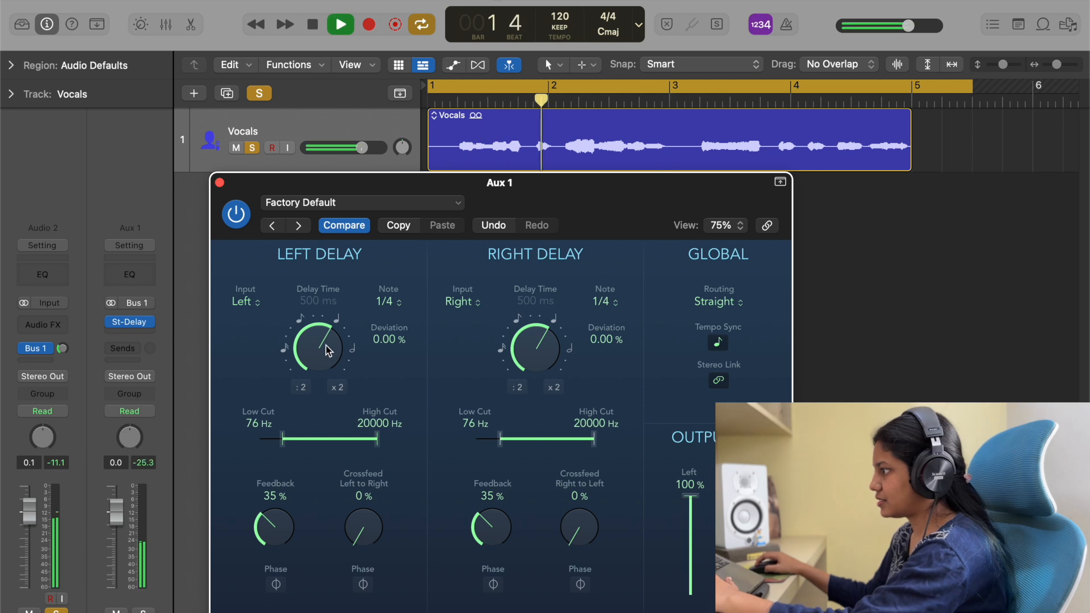
pyautogui.press('space')
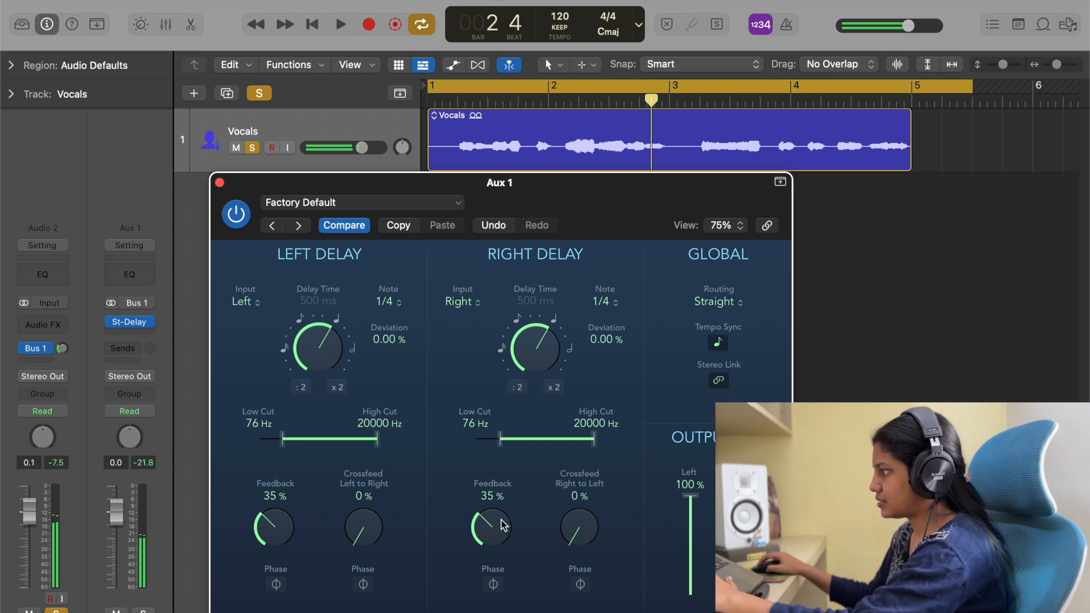
pyautogui.moveTo(490, 523); pyautogui.dragTo(512, 579)
# - Switch the linked delays to 1/4 dotted, play the vocals and fine-tune the delay time to 555 ms by ear
pyautogui.click(599, 299)
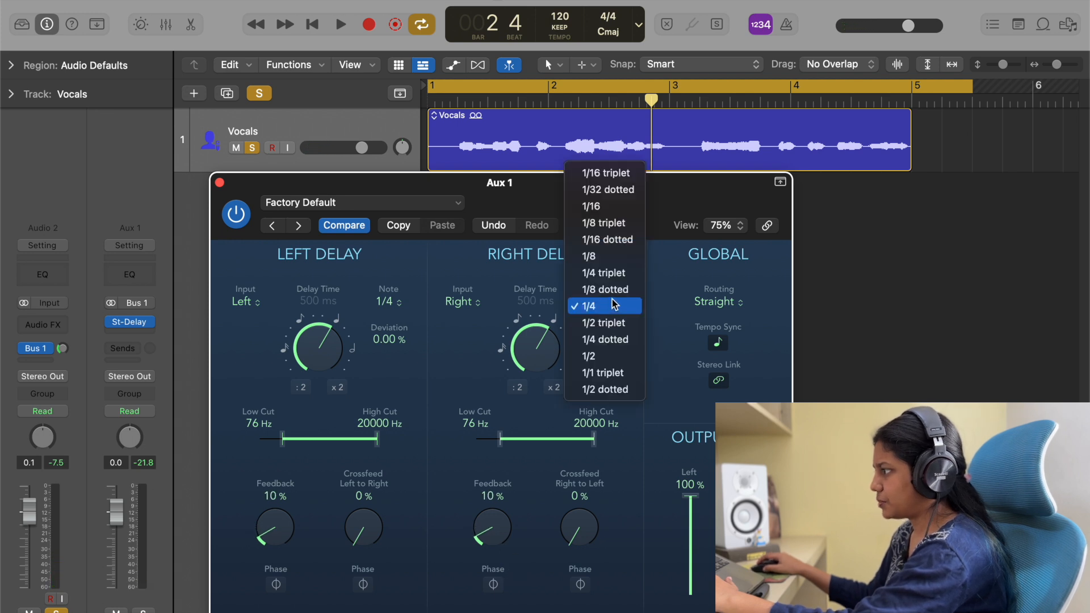
pyautogui.click(611, 340)
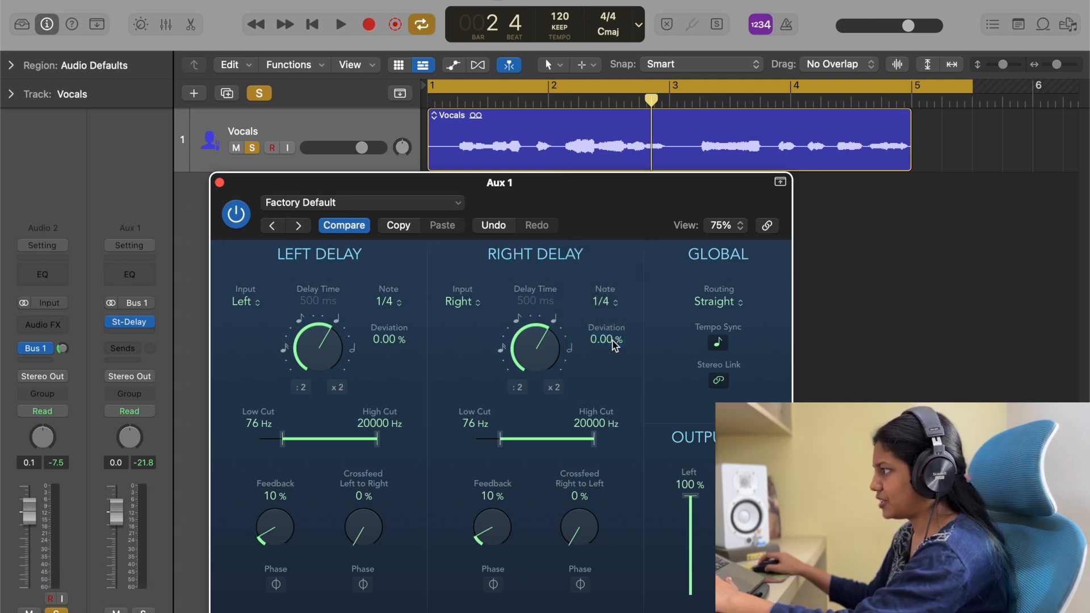
pyautogui.press('space')
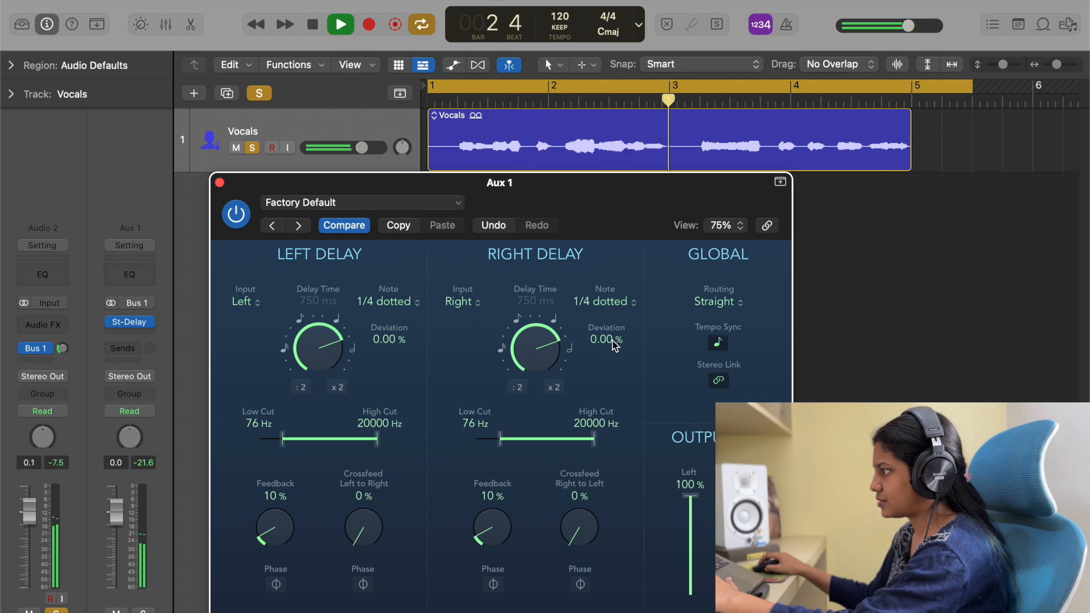
pyautogui.moveTo(564, 340); pyautogui.dragTo(546, 349)
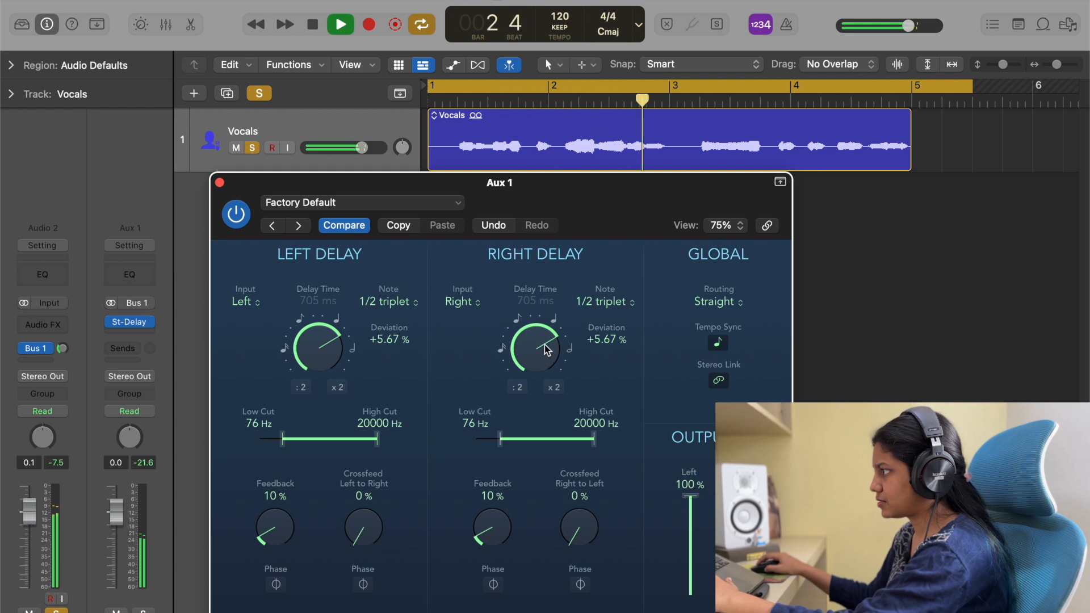
pyautogui.press('space')
pyautogui.moveTo(544, 347); pyautogui.dragTo(544, 355)
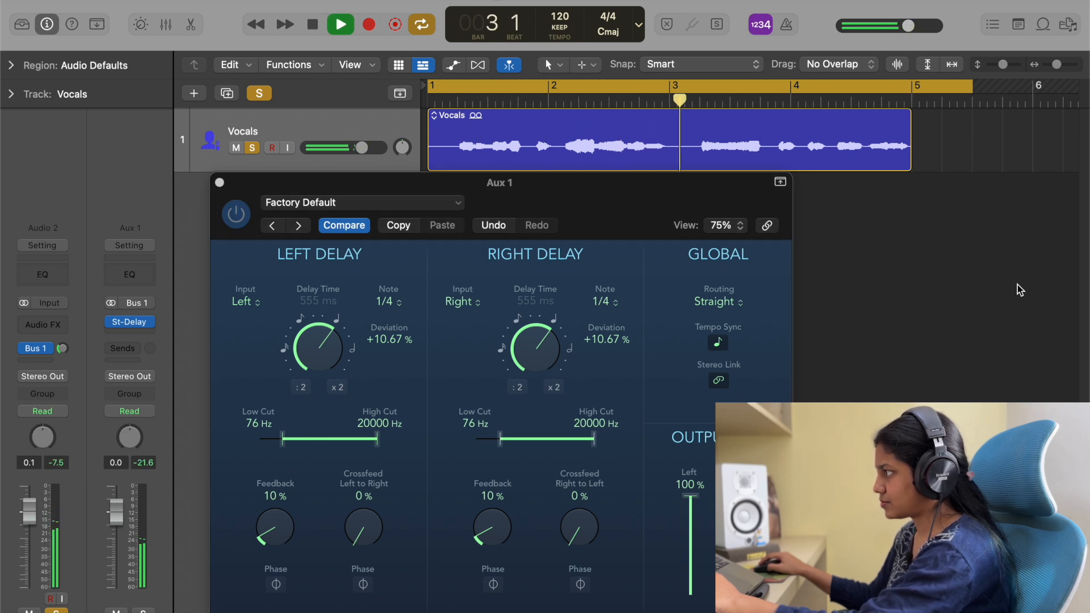
pyautogui.press('space')
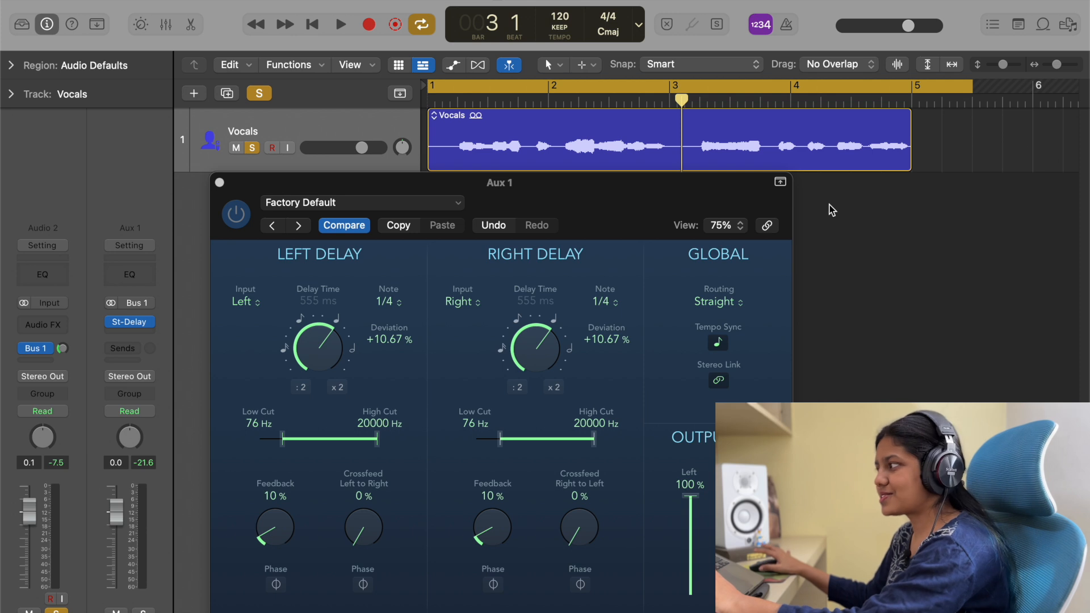
# - Close the delay plug-in and display the Vocals track's automation for Send 1 → Aux 1
pyautogui.click(220, 183)
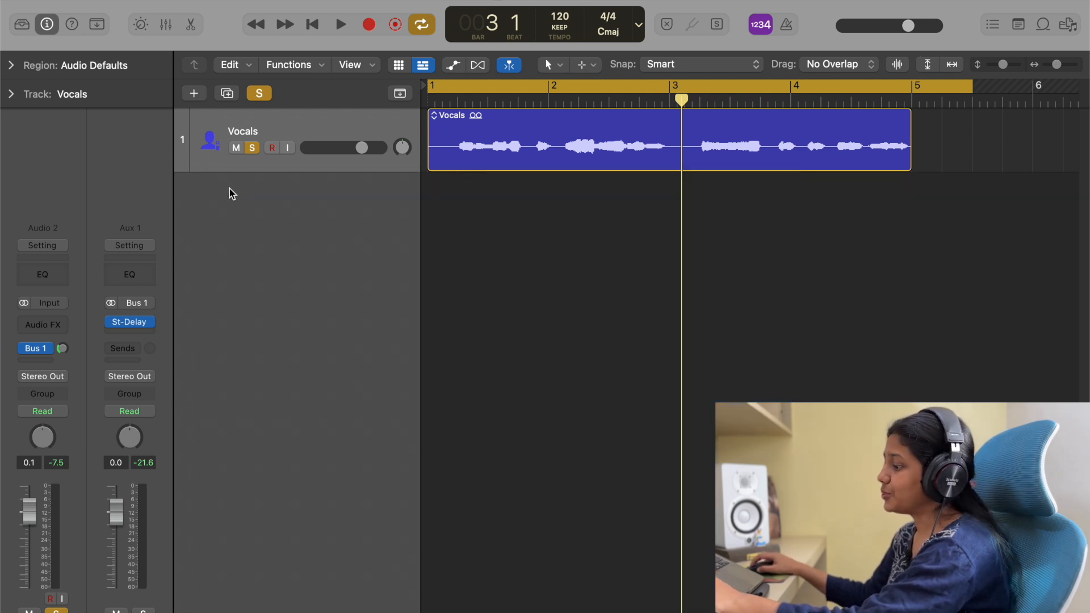
pyautogui.press('a')
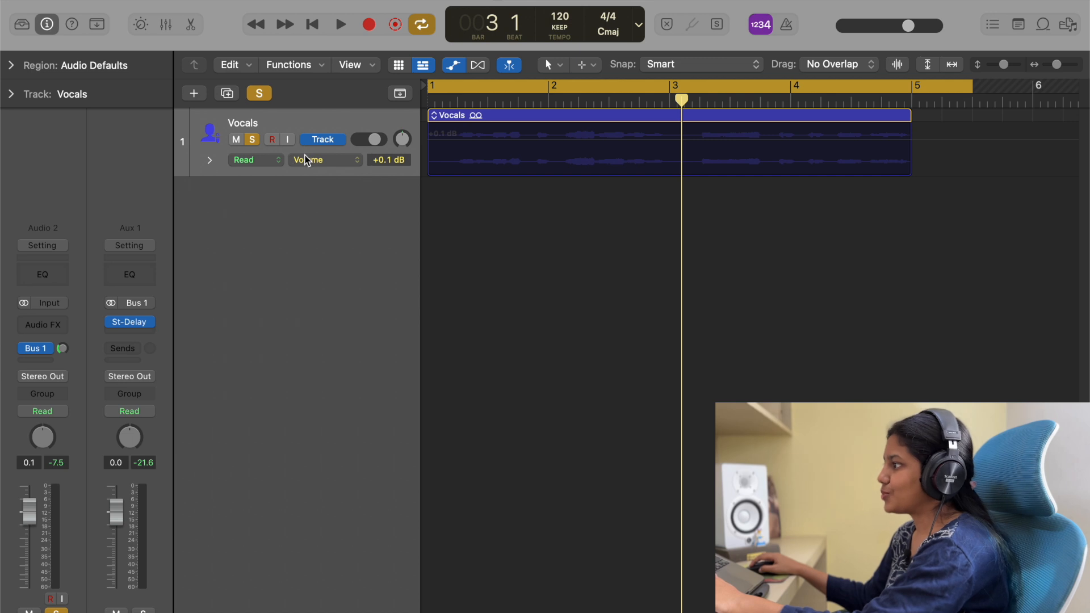
pyautogui.click(343, 165)
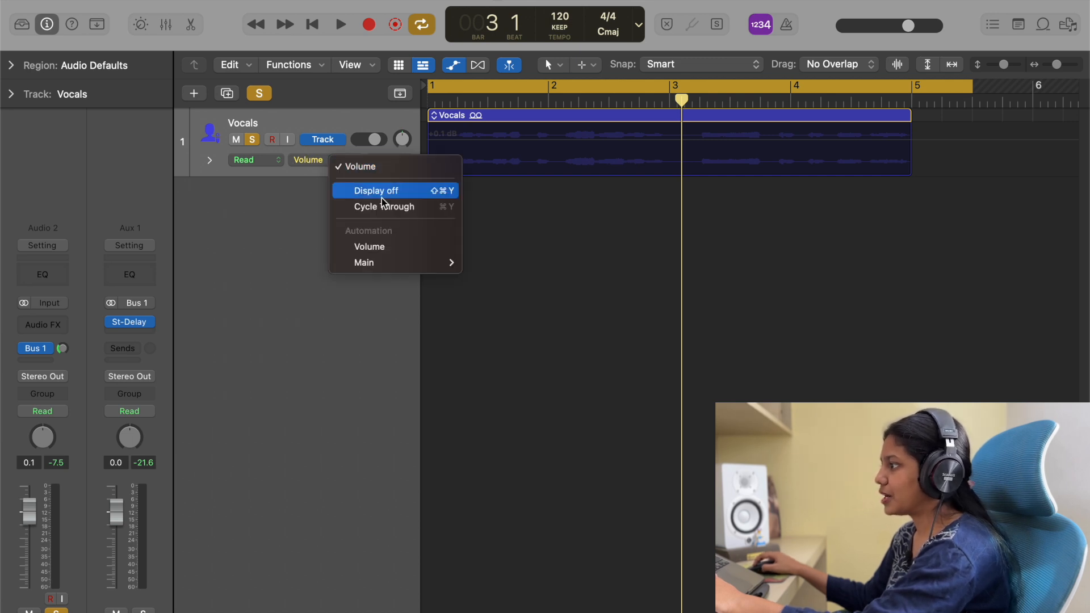
pyautogui.moveTo(391, 264)
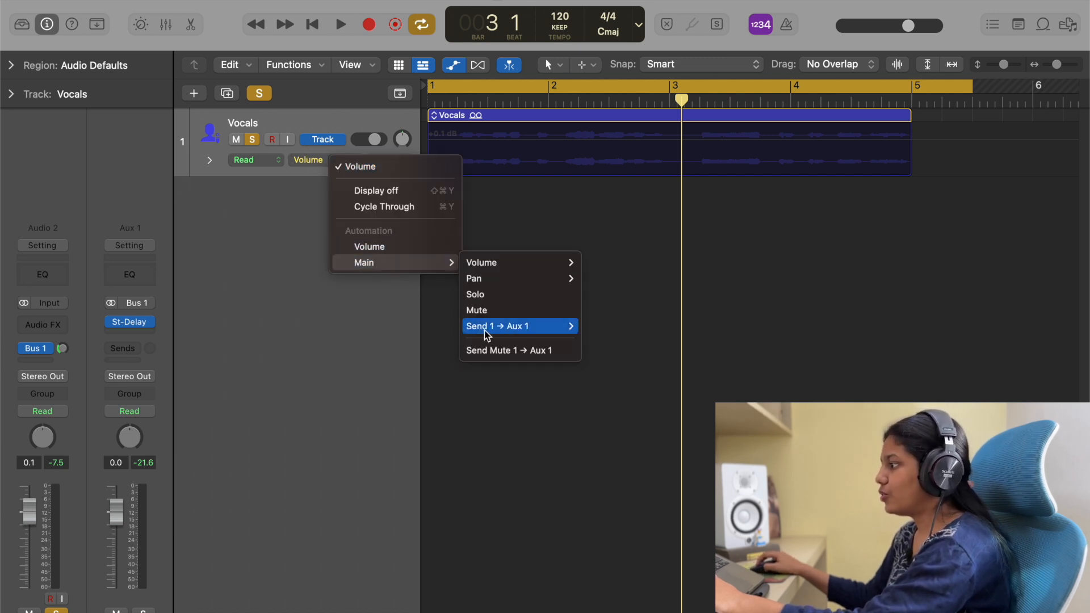
pyautogui.moveTo(482, 334)
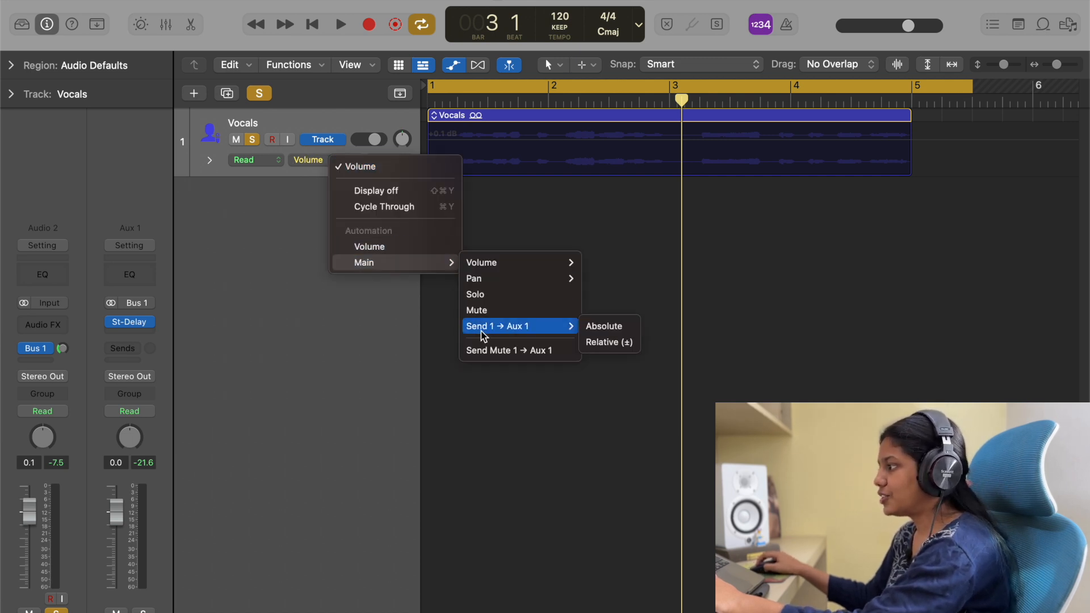
pyautogui.click(535, 328)
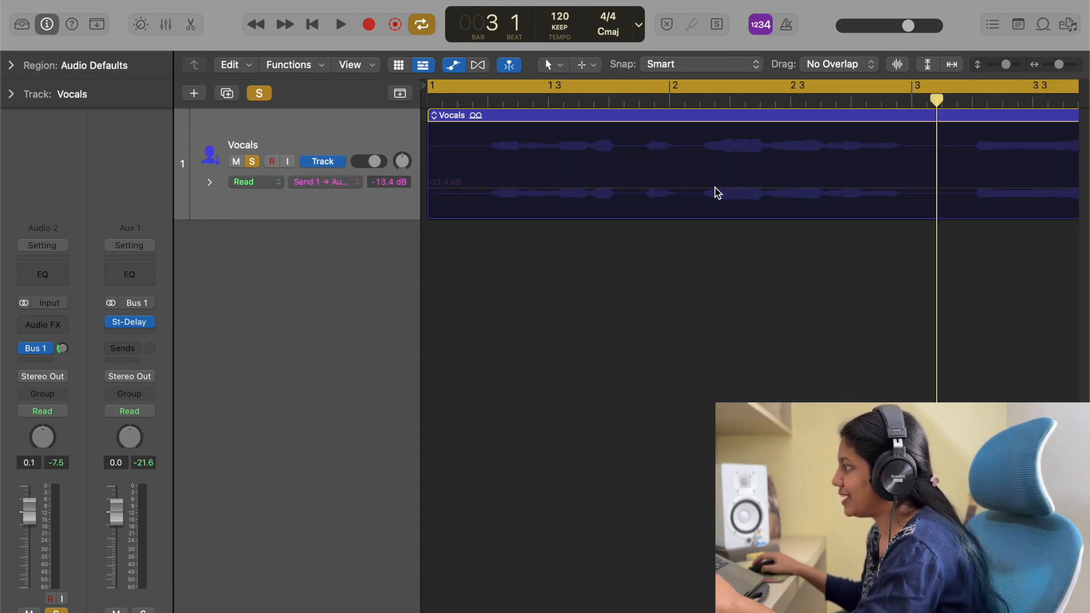
# - Marquee-select the opening vocal phrase from bar 1 on the Vocals track and lower its Send 1 automation to -∞ dB
pyautogui.click(587, 64)
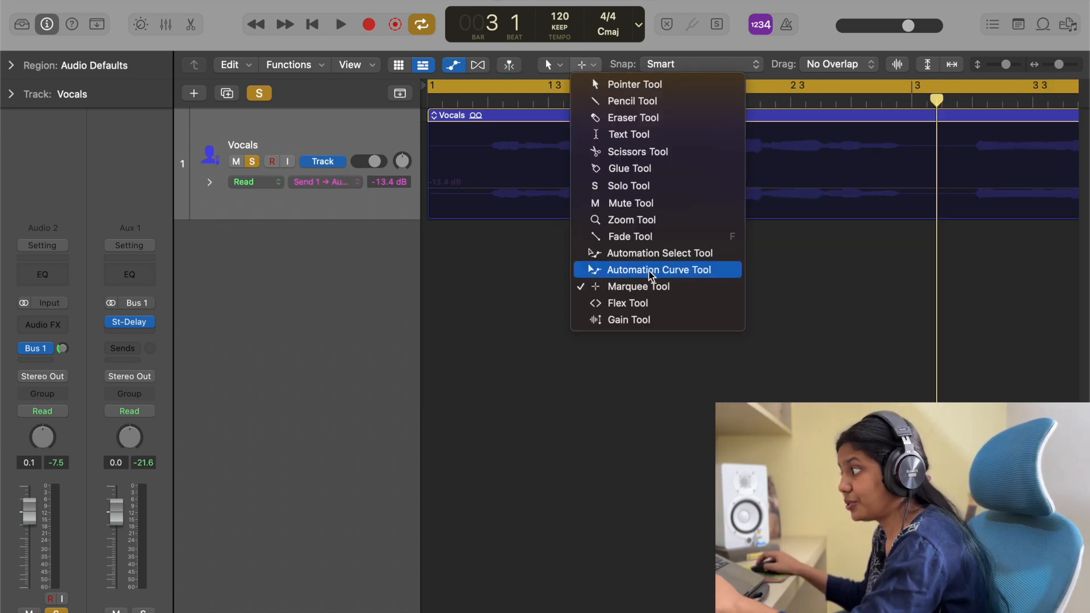
pyautogui.click(487, 289)
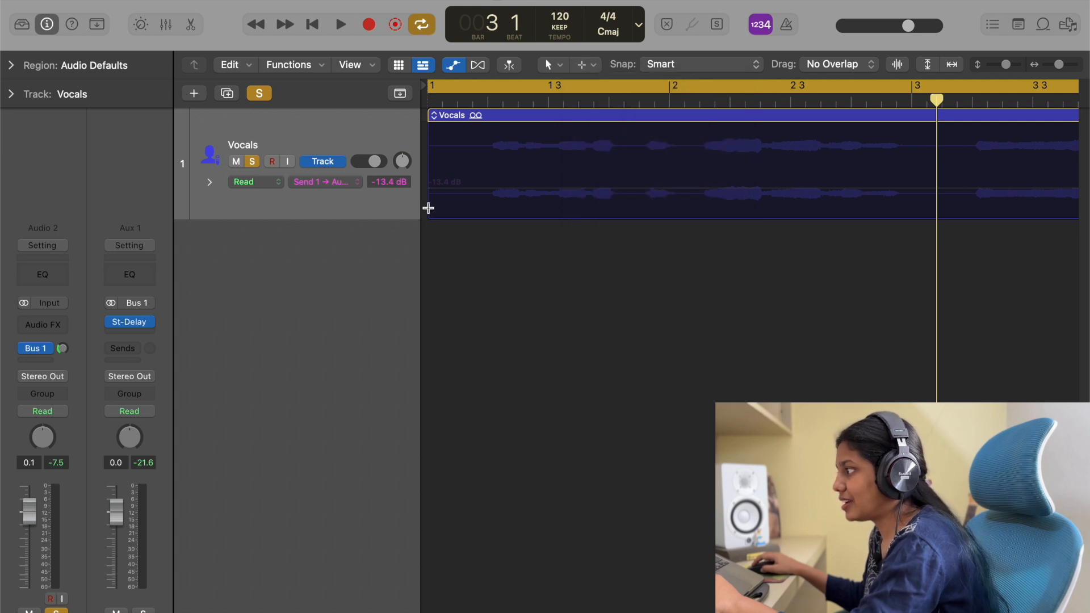
pyautogui.moveTo(428, 208); pyautogui.dragTo(590, 217)
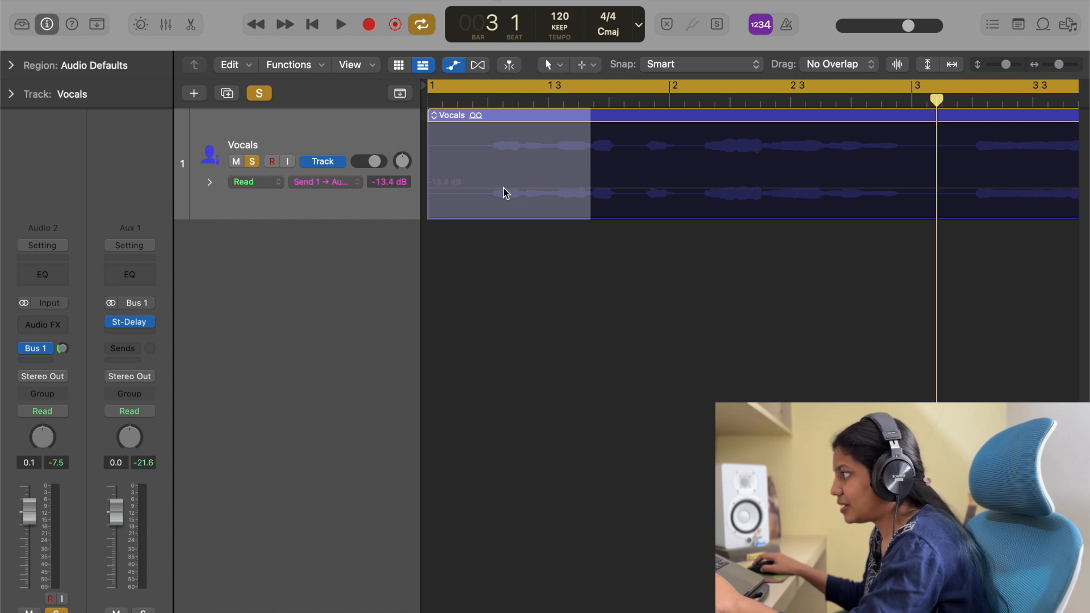
pyautogui.click(505, 193)
pyautogui.moveTo(504, 192); pyautogui.dragTo(505, 220)
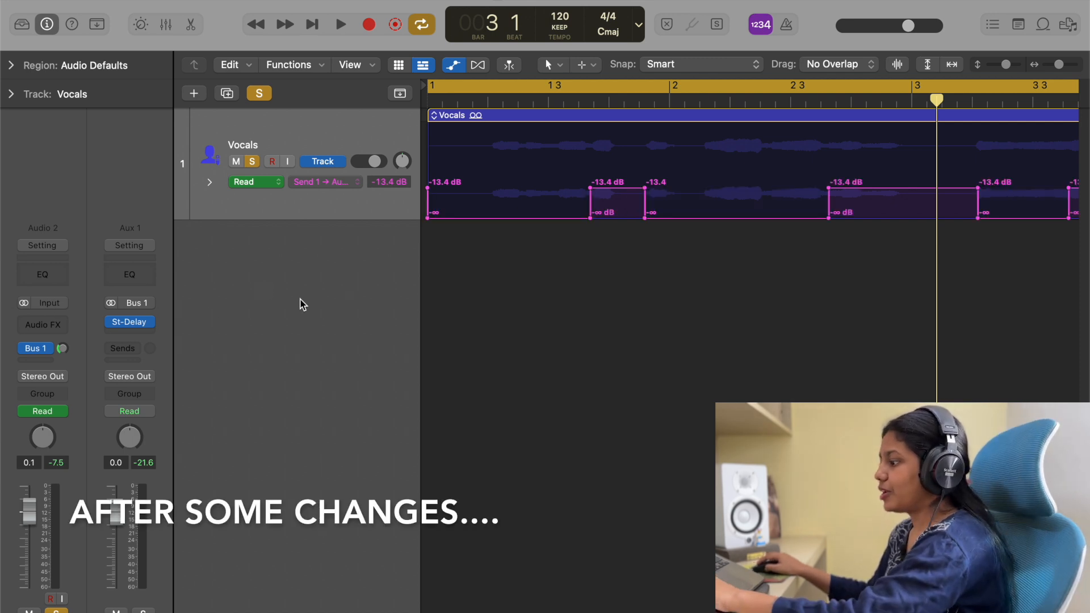
# - Play the Vocals with the automation hidden, redisplay the automation and audition the passage from bar 2 into bar 3
pyautogui.press('a')
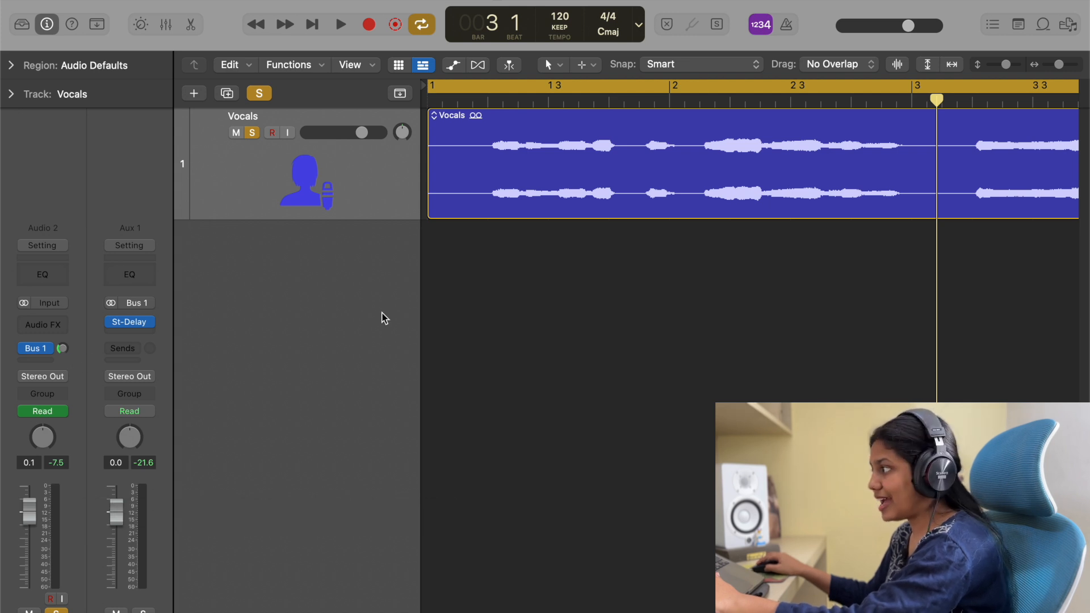
pyautogui.press('super+Left')
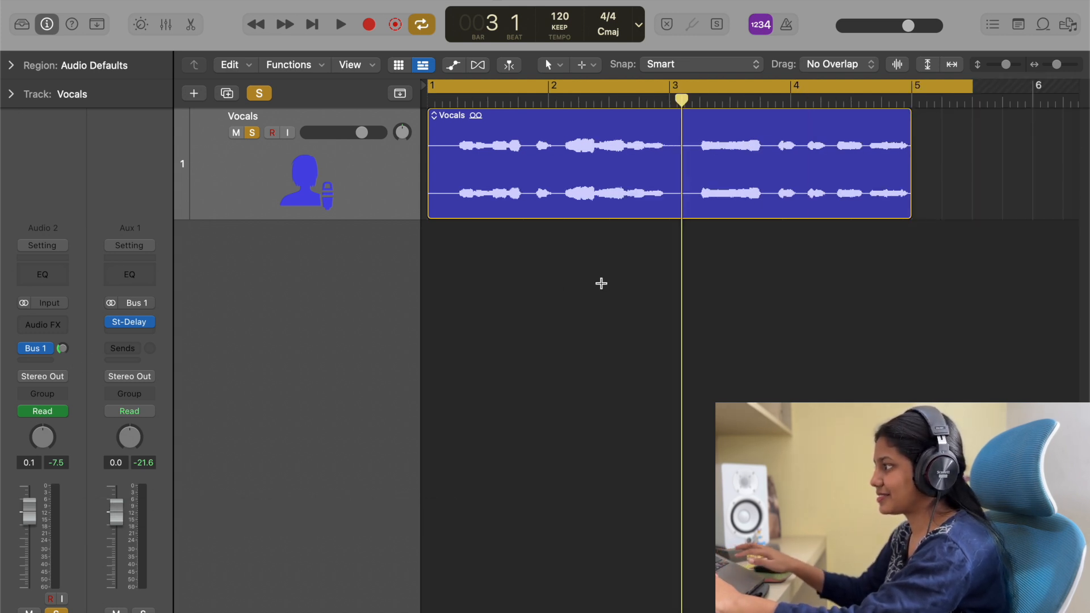
pyautogui.press('space')
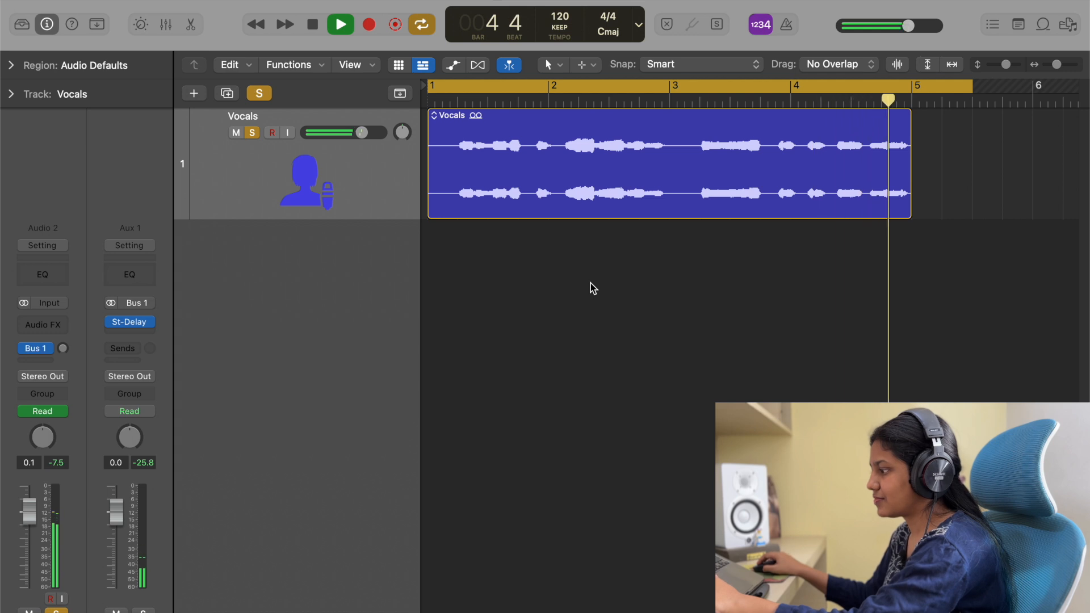
pyautogui.press('space')
pyautogui.press('a')
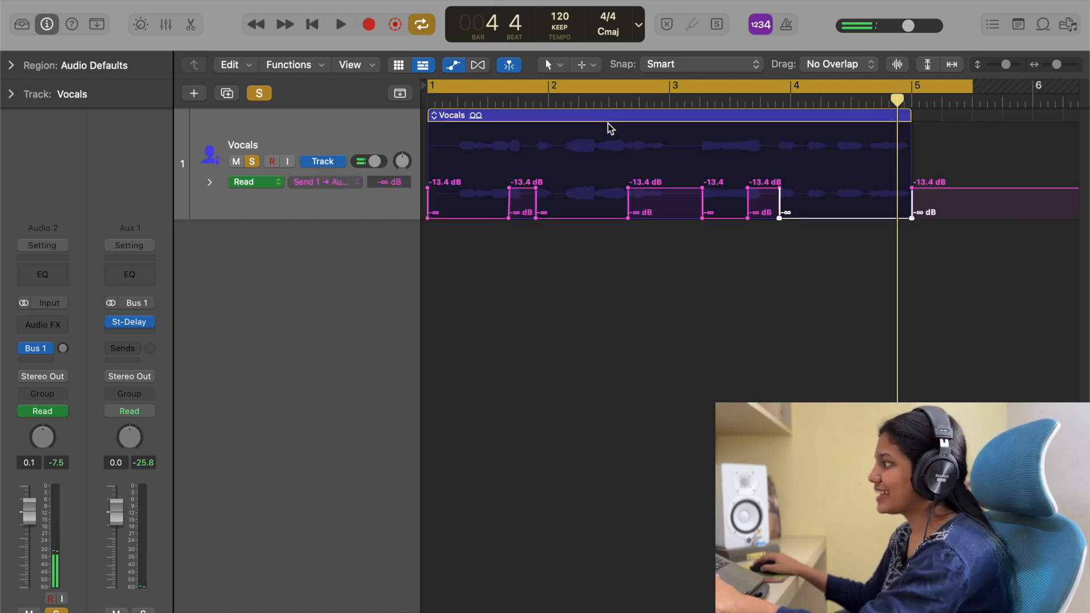
pyautogui.click(578, 101)
pyautogui.press('space')
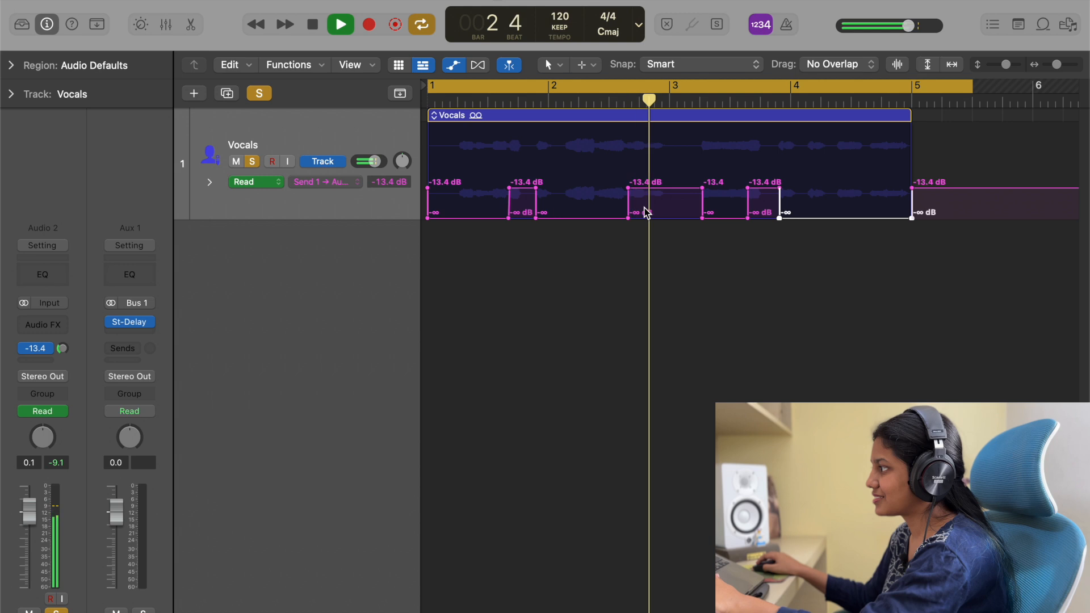
pyautogui.press('space')
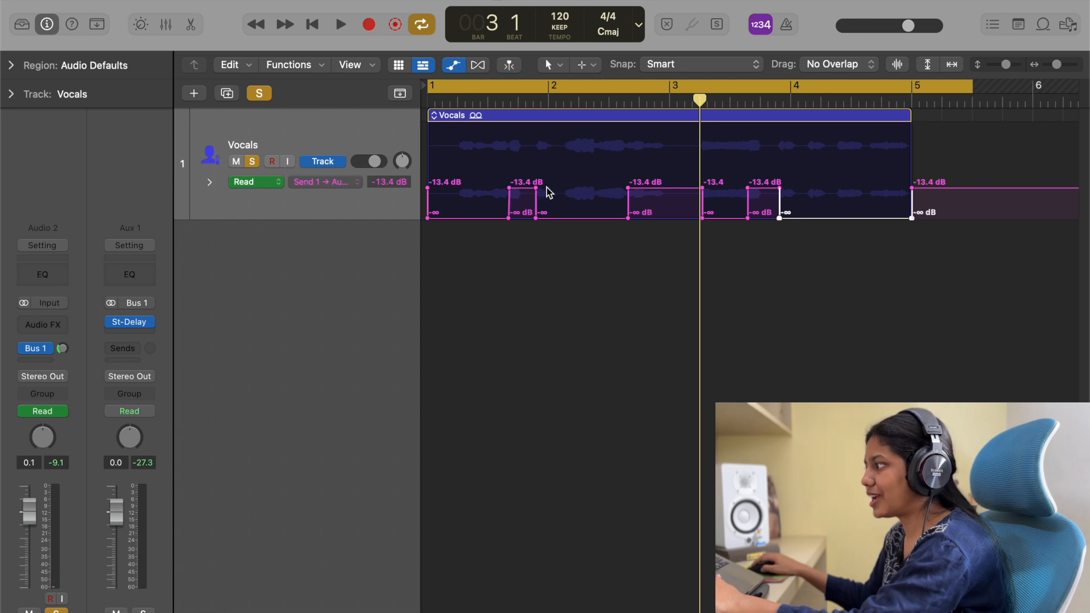
# - Lower the raised send sections in bar 1 and late bar 3 onward to silence, keeping -13.4 dB only just before bar 3's phrase
pyautogui.moveTo(551, 186); pyautogui.dragTo(355, 187)
pyautogui.moveTo(538, 193); pyautogui.dragTo(537, 221)
pyautogui.moveTo(730, 169); pyautogui.dragTo(1083, 171)
pyautogui.moveTo(795, 188); pyautogui.dragTo(793, 357)
pyautogui.moveTo(739, 222)
pyautogui.mouseDown()
pyautogui.moveTo(739, 398)
pyautogui.moveTo(720, 234)
pyautogui.moveTo(738, 227)
pyautogui.mouseUp()
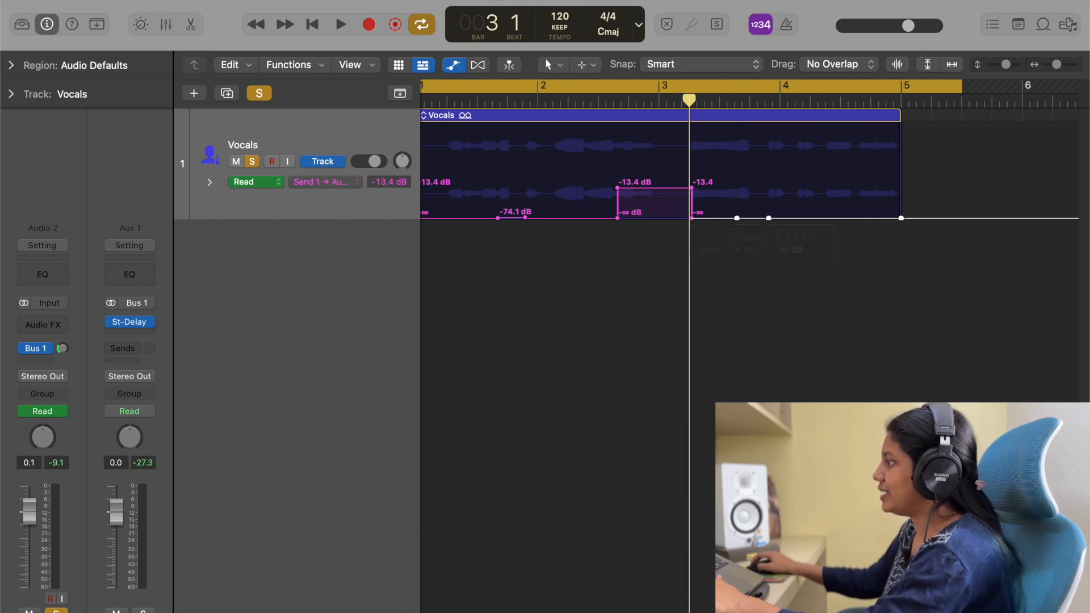
pyautogui.hscroll(-1, 643, 174)
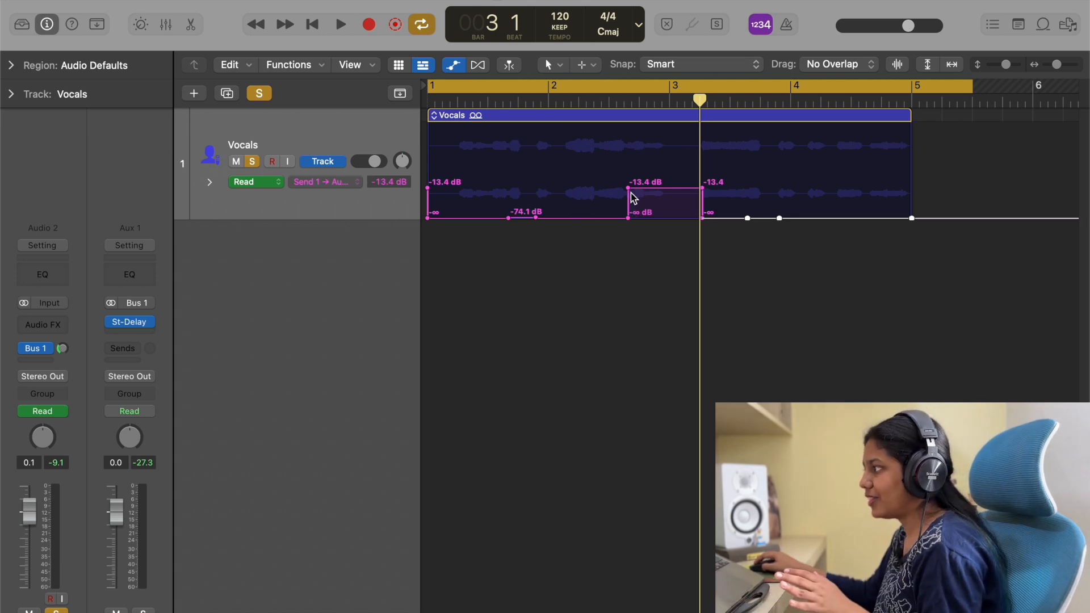
# - Audition the Vocals with the Bus 1 send active, bypassed and active again to compare the delay throw
pyautogui.press('space')
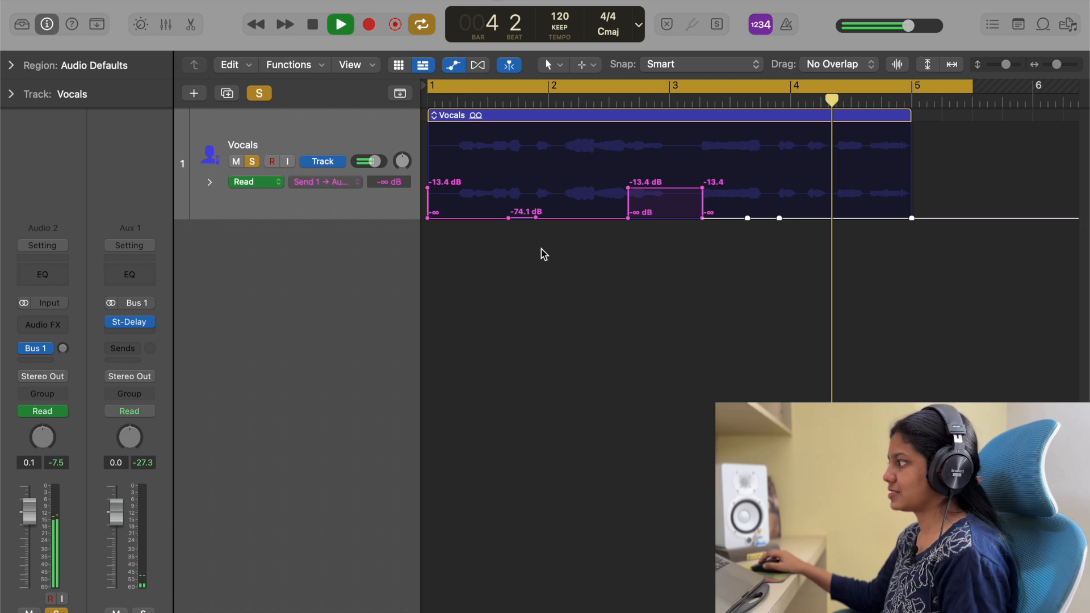
pyautogui.press('space')
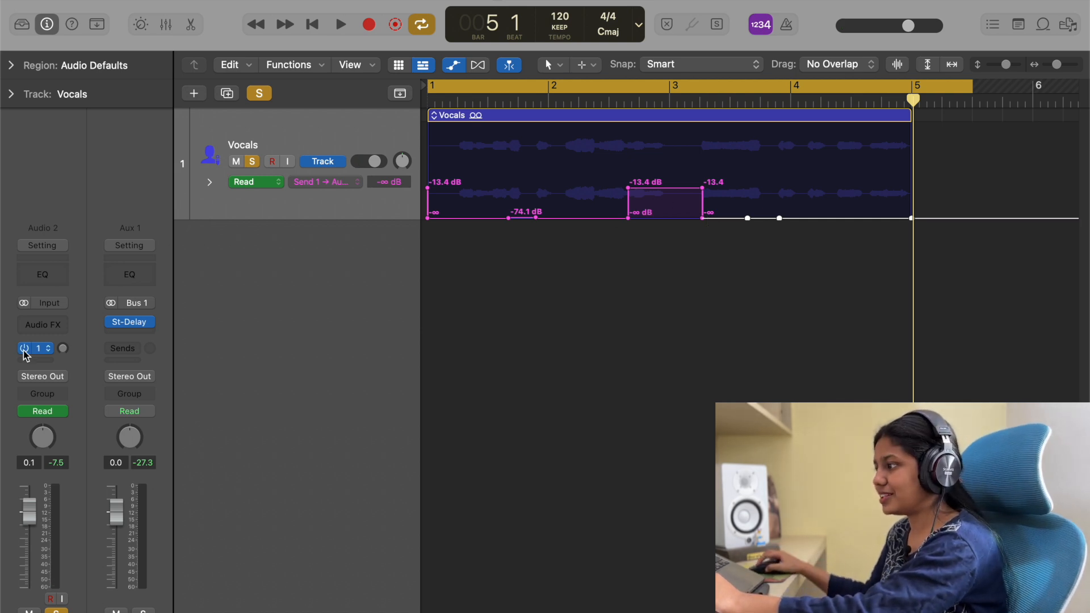
pyautogui.doubleClick(603, 92)
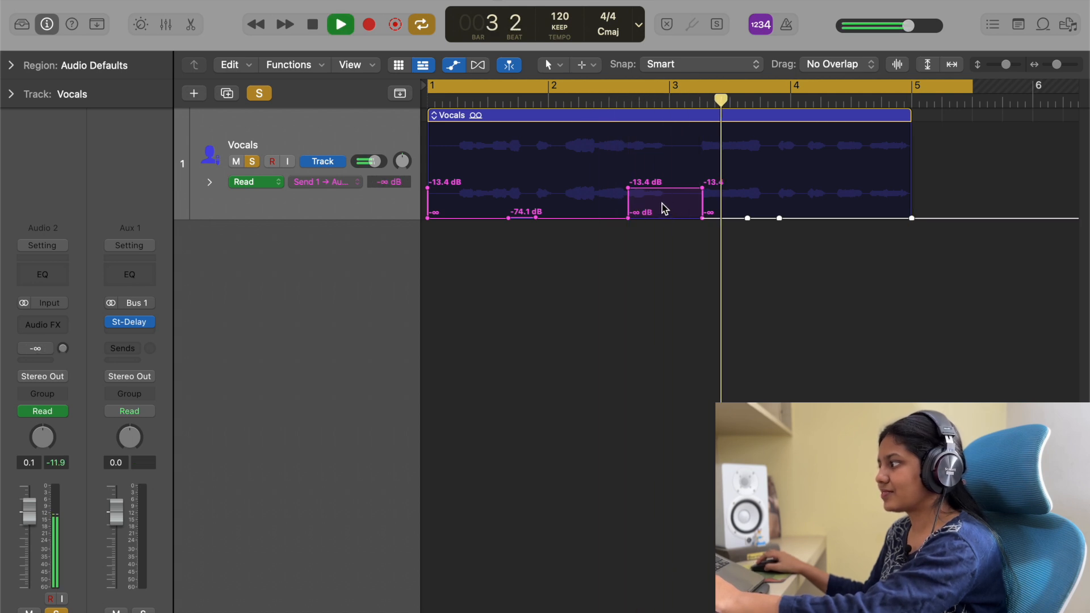
pyautogui.press('space')
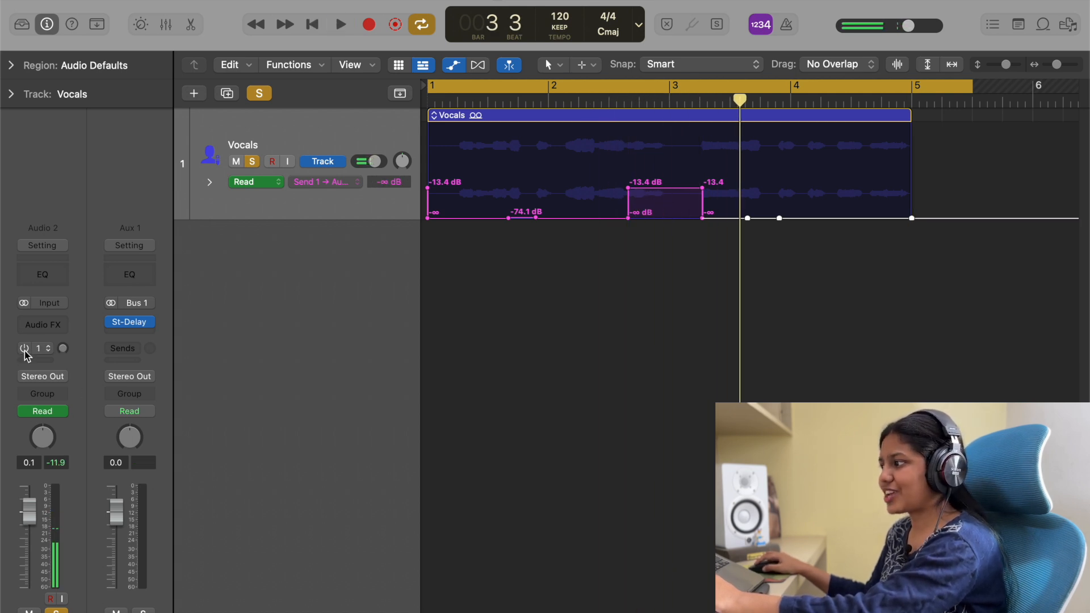
pyautogui.doubleClick(581, 109)
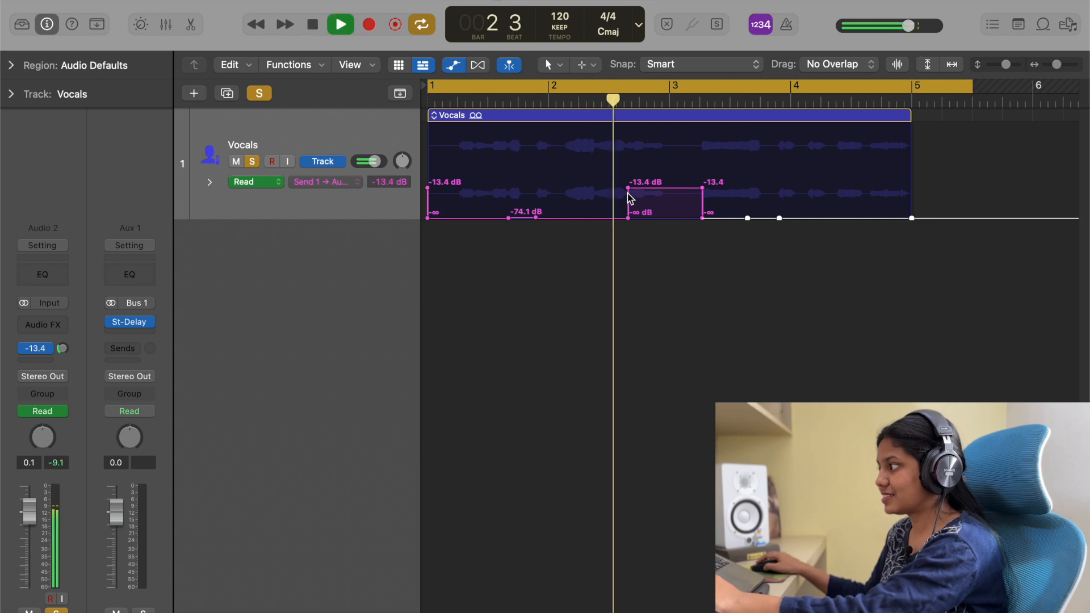
pyautogui.press('space')
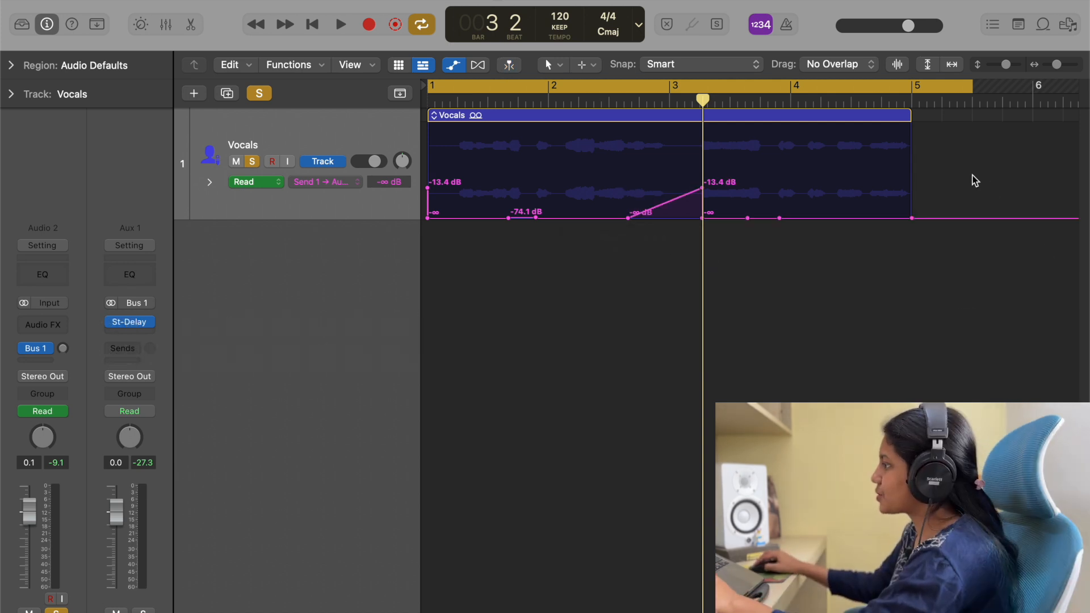
# - Delete all of the Send 1 automation on the Vocals track
pyautogui.moveTo(973, 175); pyautogui.dragTo(388, 178)
pyautogui.press('Delete')
# - Extend the end of the cycle range past bar 8 and marquee-select the Vocals automation from just after bar 3 to past bar 5
pyautogui.hscroll(5, 738, 196)
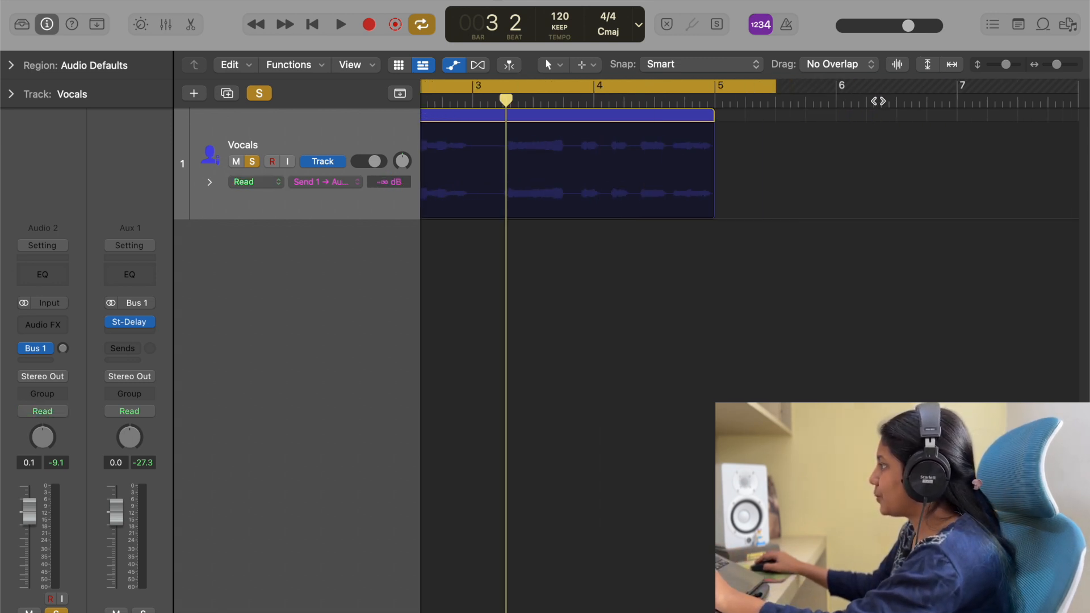
pyautogui.moveTo(772, 85); pyautogui.dragTo(1049, 101)
pyautogui.hscroll(-5, 901, 143)
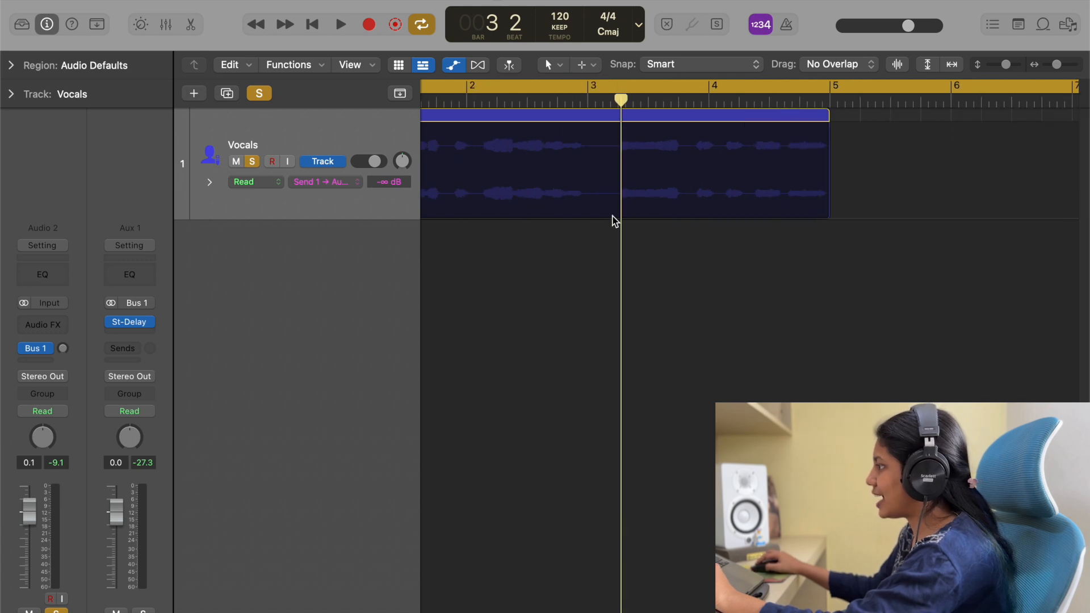
pyautogui.moveTo(618, 206); pyautogui.dragTo(900, 207)
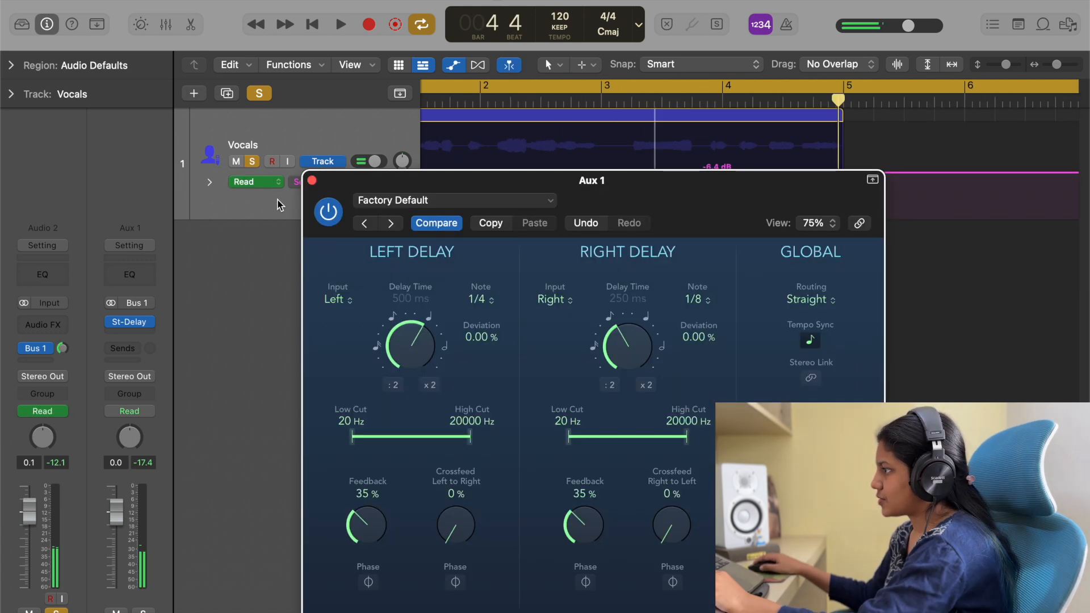
# - Reload Stereo Delay on Aux 1 with its factory default settings and close the plug-in window
pyautogui.click(311, 181)
pyautogui.click(149, 322)
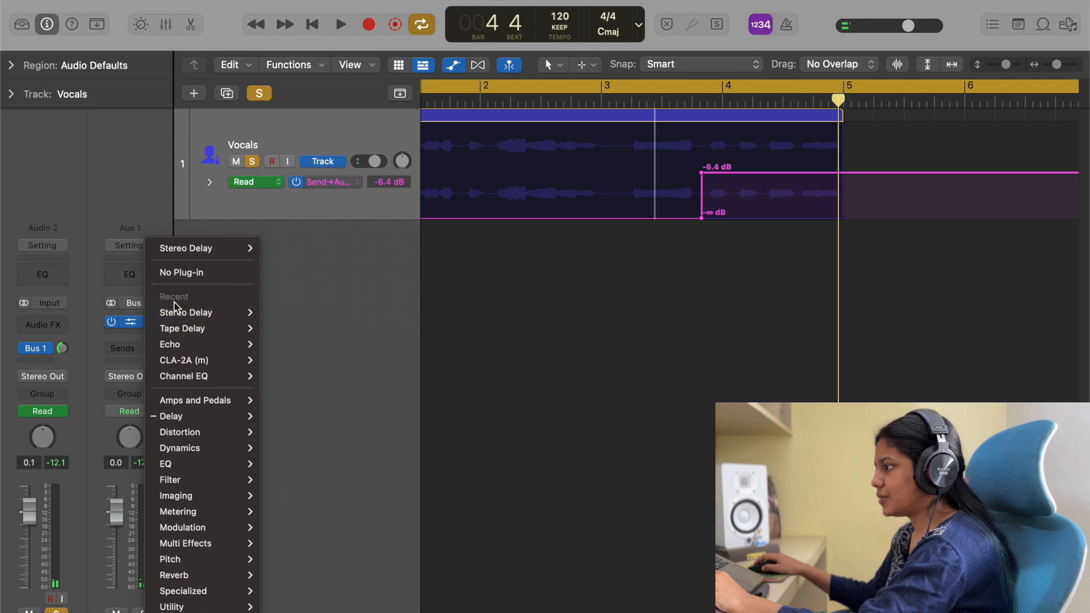
pyautogui.moveTo(193, 312)
pyautogui.click(298, 313)
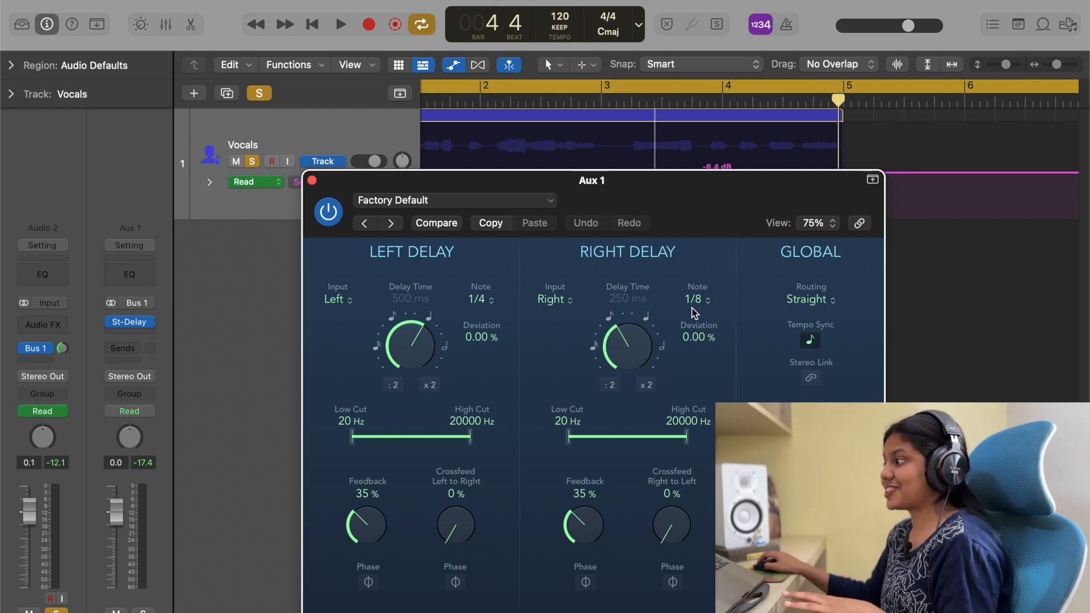
pyautogui.click(64, 350)
pyautogui.click(312, 181)
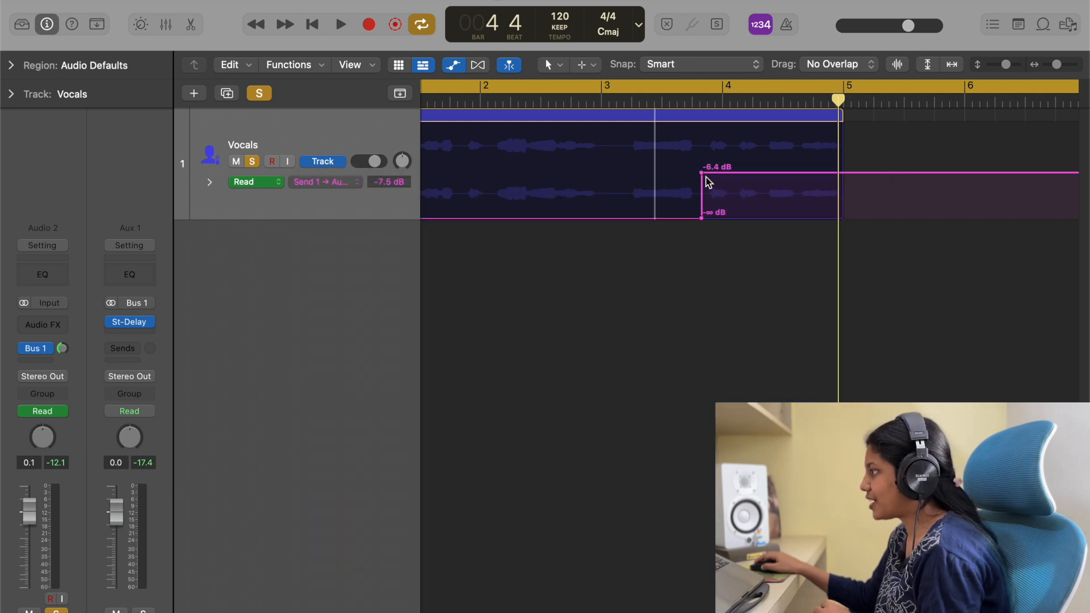
# - Lower the Send 1 automation from bar 3 beat 4 to -13.4 dB and audition it with the Stereo Delay window open
pyautogui.click(701, 183)
pyautogui.moveTo(701, 183); pyautogui.dragTo(701, 188)
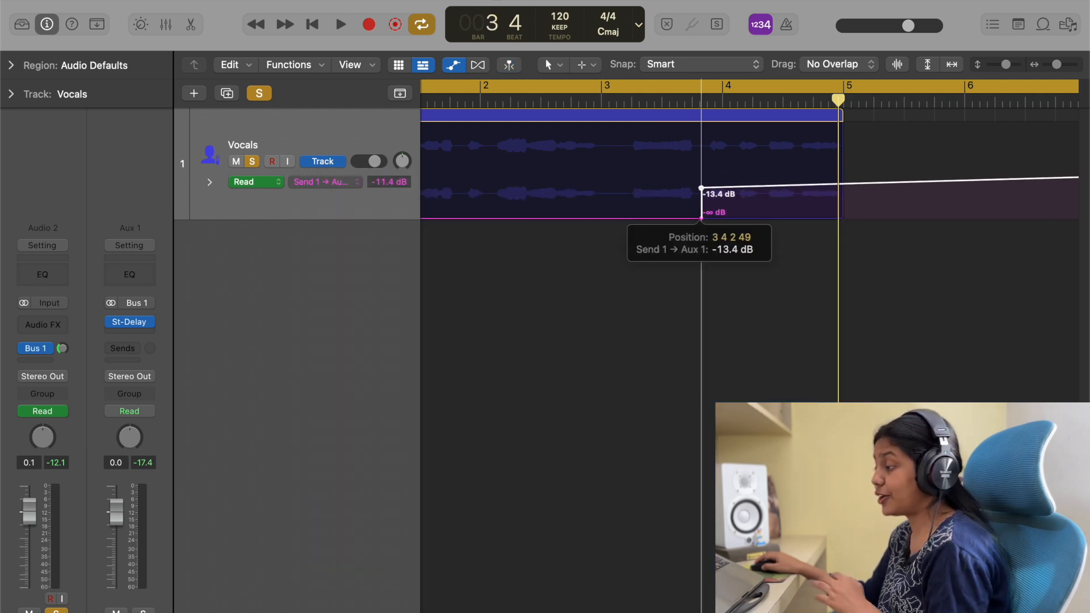
pyautogui.click(129, 322)
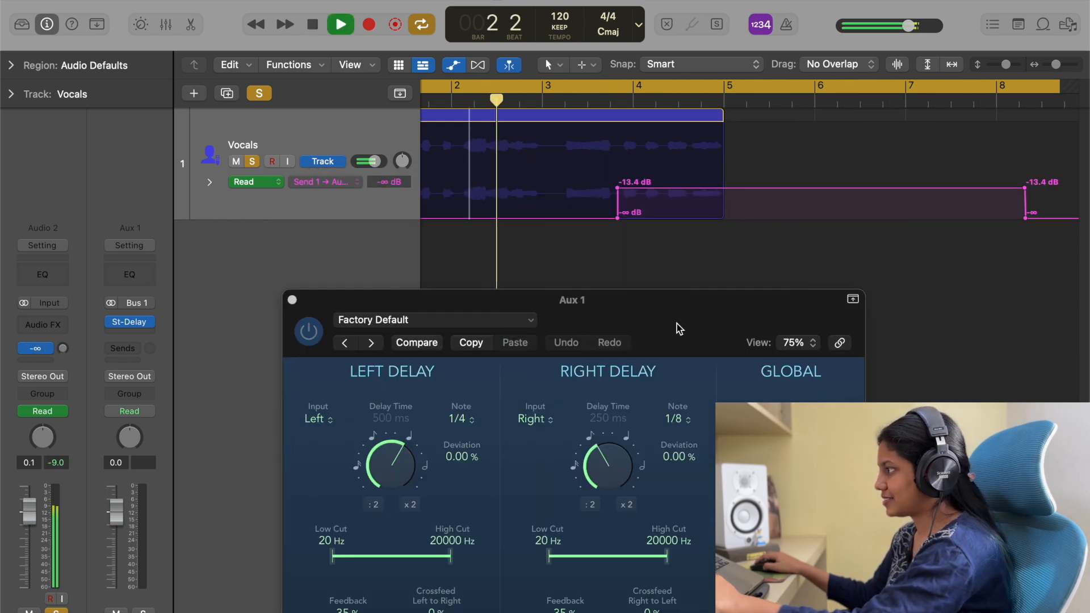
pyautogui.moveTo(677, 323); pyautogui.dragTo(683, 261)
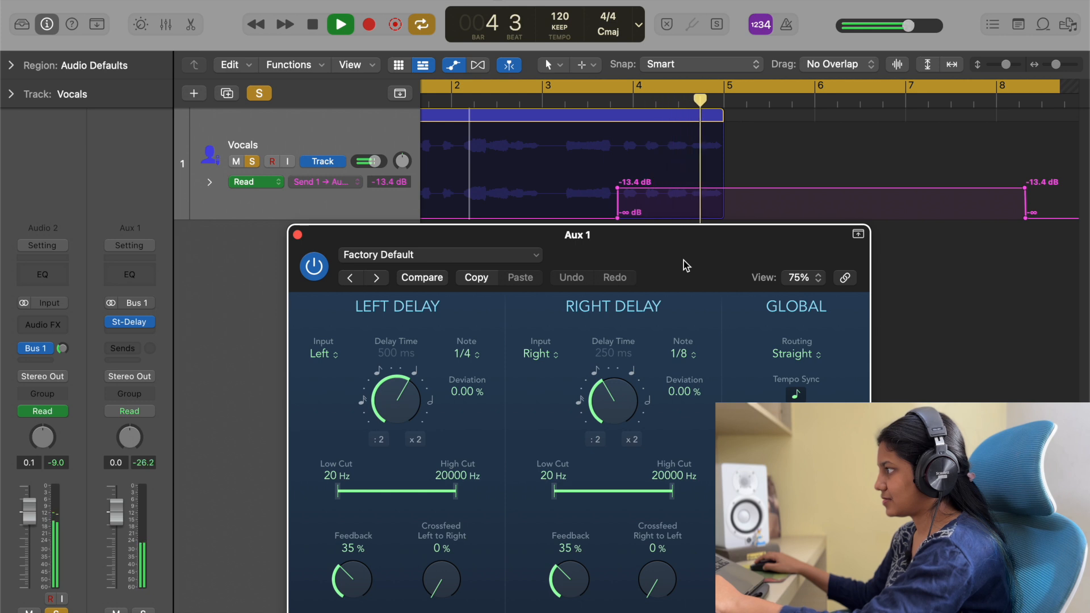
pyautogui.press('space')
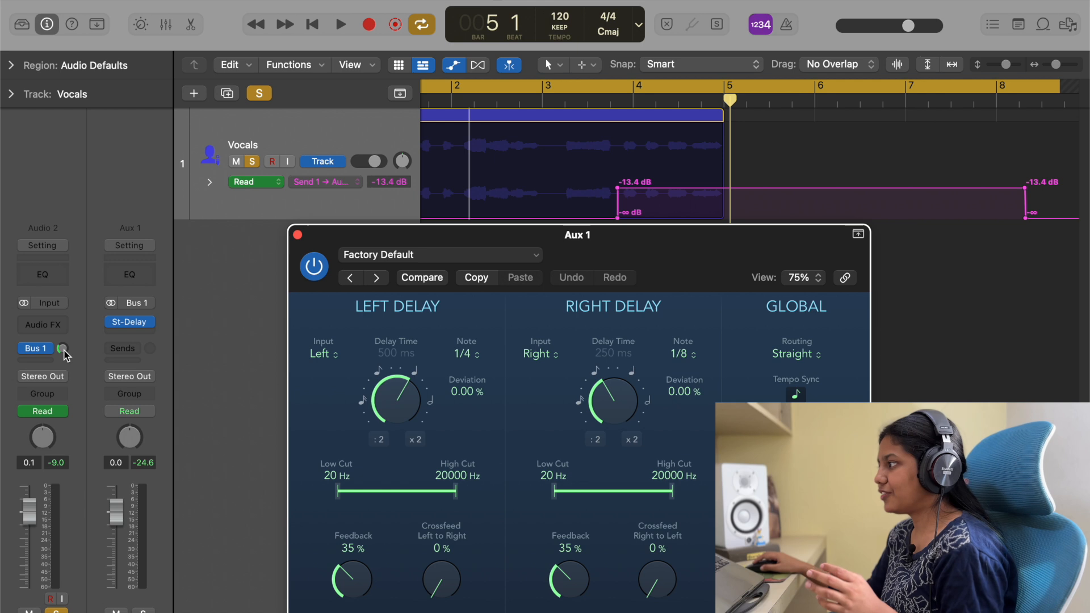
# - Lower the raised send automation between late bar 3 and bar 8 to -20.5 dB and play the vocals to check it
pyautogui.moveTo(607, 175); pyautogui.dragTo(1076, 173)
pyautogui.moveTo(1012, 189); pyautogui.dragTo(1011, 198)
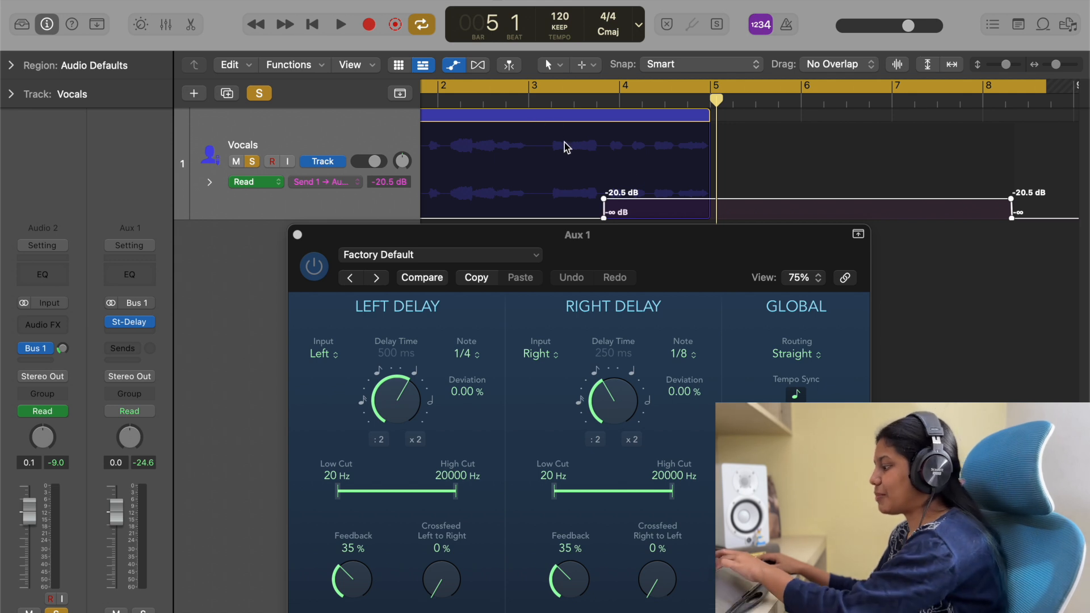
pyautogui.press('super+Left')
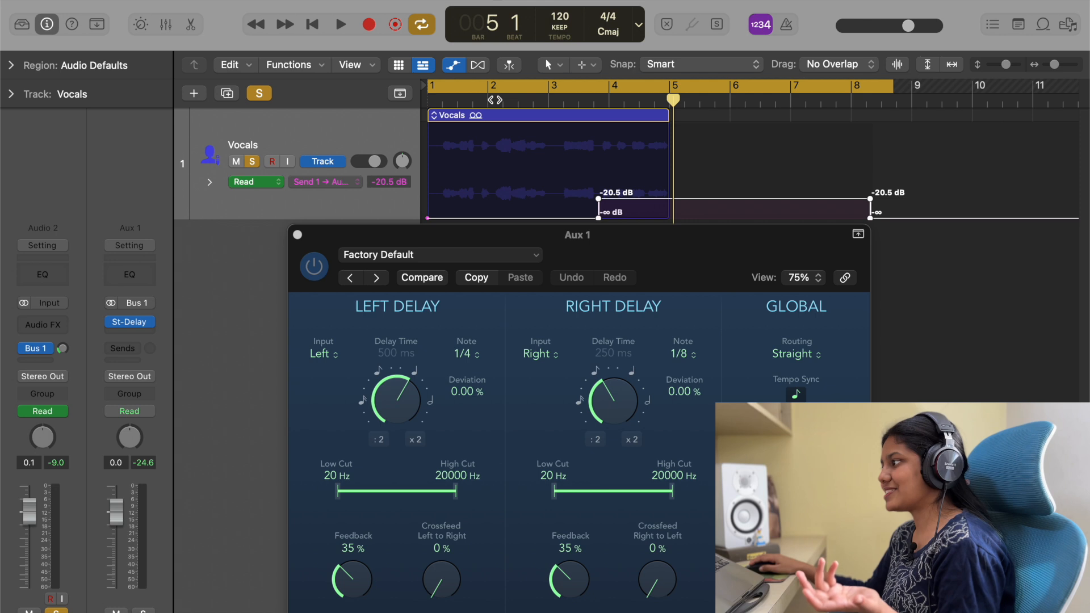
pyautogui.press('space')
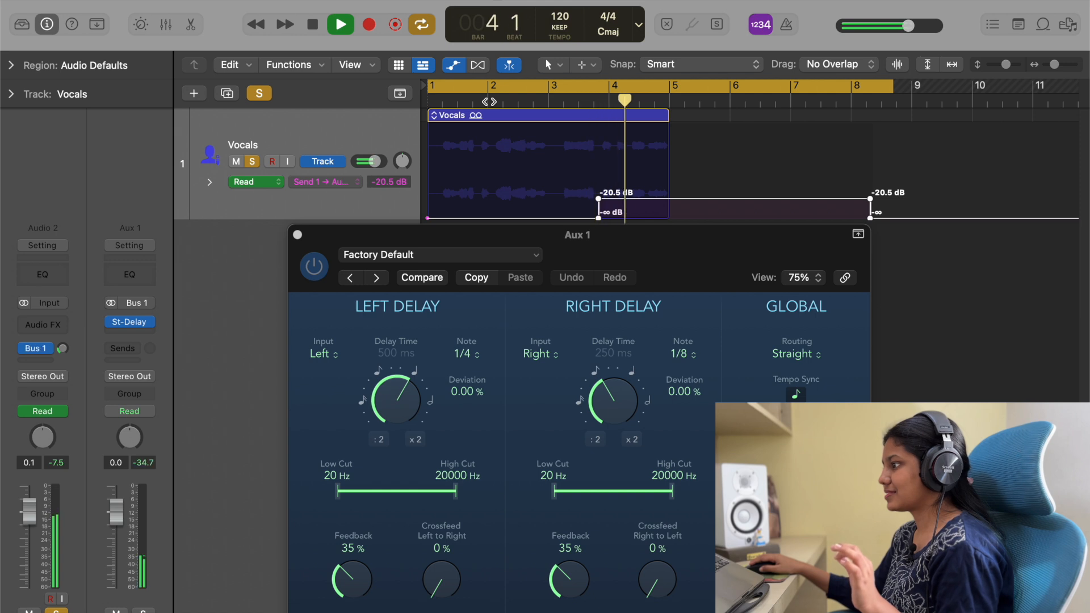
pyautogui.press('space')
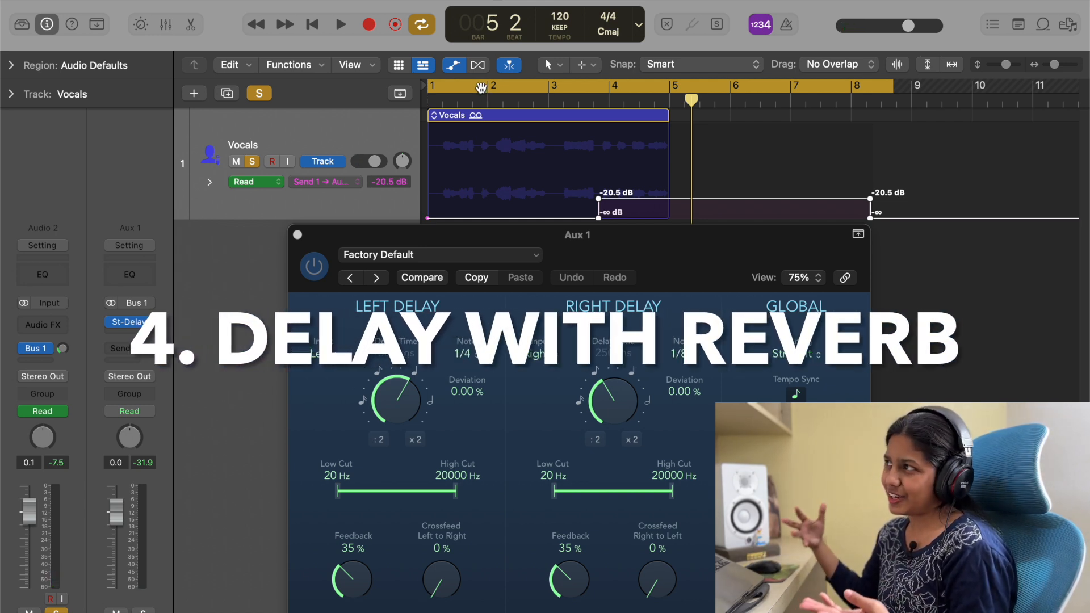
# - Close the delay plug-in and insert the Space Designer reverb below Stereo Delay on Aux 1
pyautogui.click(297, 234)
pyautogui.click(148, 331)
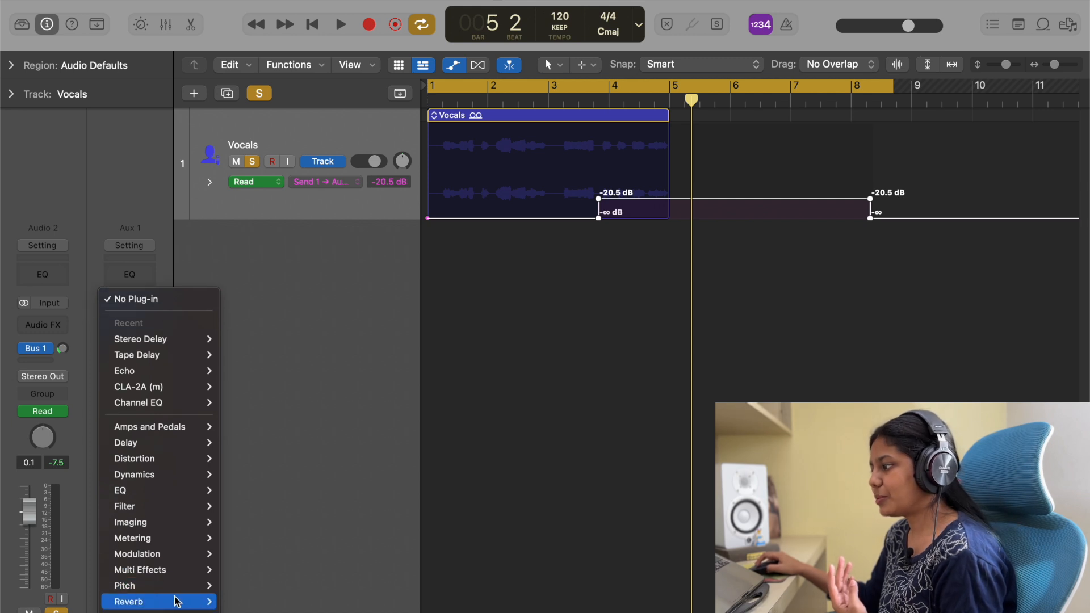
pyautogui.moveTo(176, 601)
pyautogui.click(340, 610)
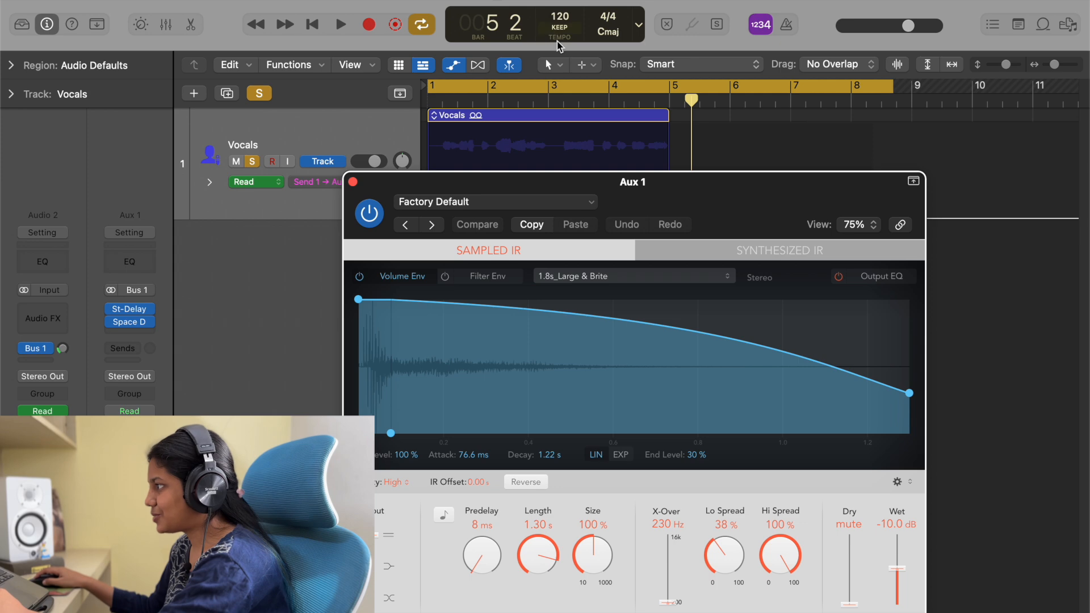
pyautogui.click(565, 141)
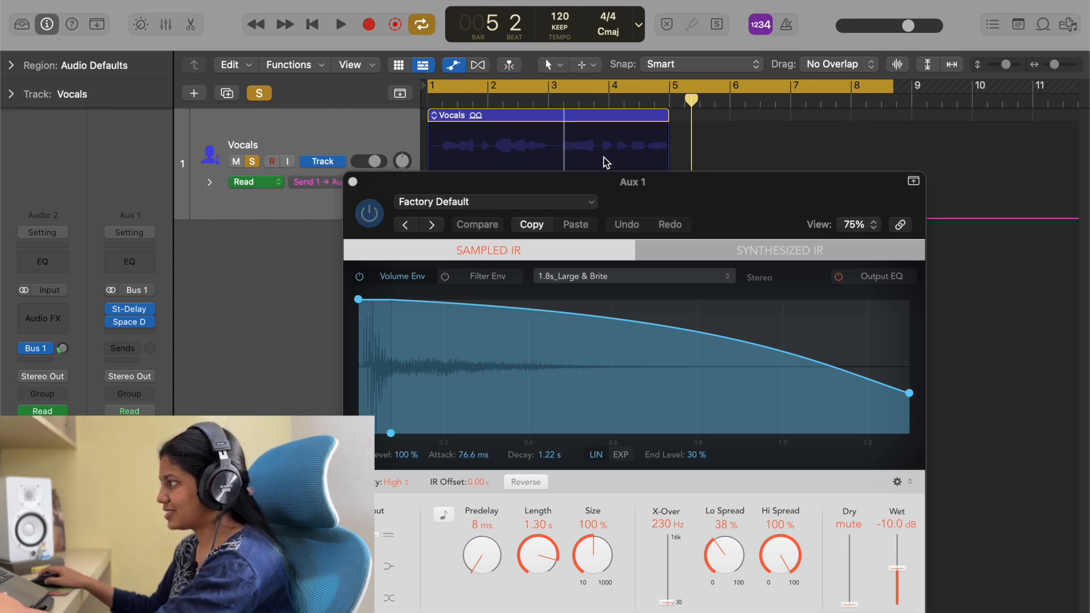
# - Play the vocals to hear the delay combined with the Space Designer reverb, and close the reverb window
pyautogui.press('space')
pyautogui.moveTo(740, 203)
pyautogui.mouseDown()
pyautogui.moveTo(636, 264)
pyautogui.moveTo(740, 214)
pyautogui.mouseUp()
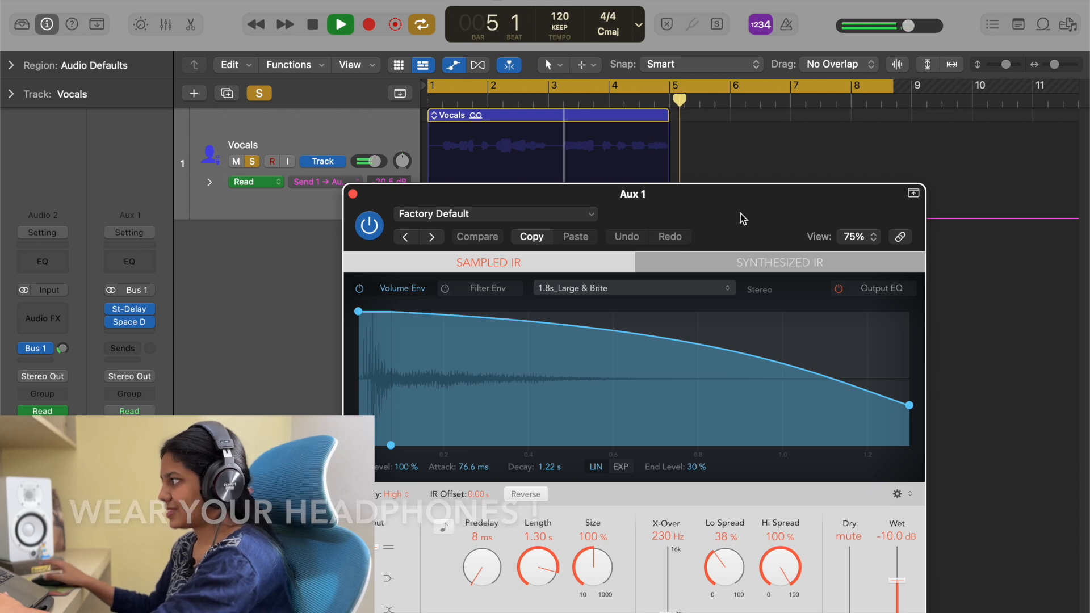
pyautogui.press('space')
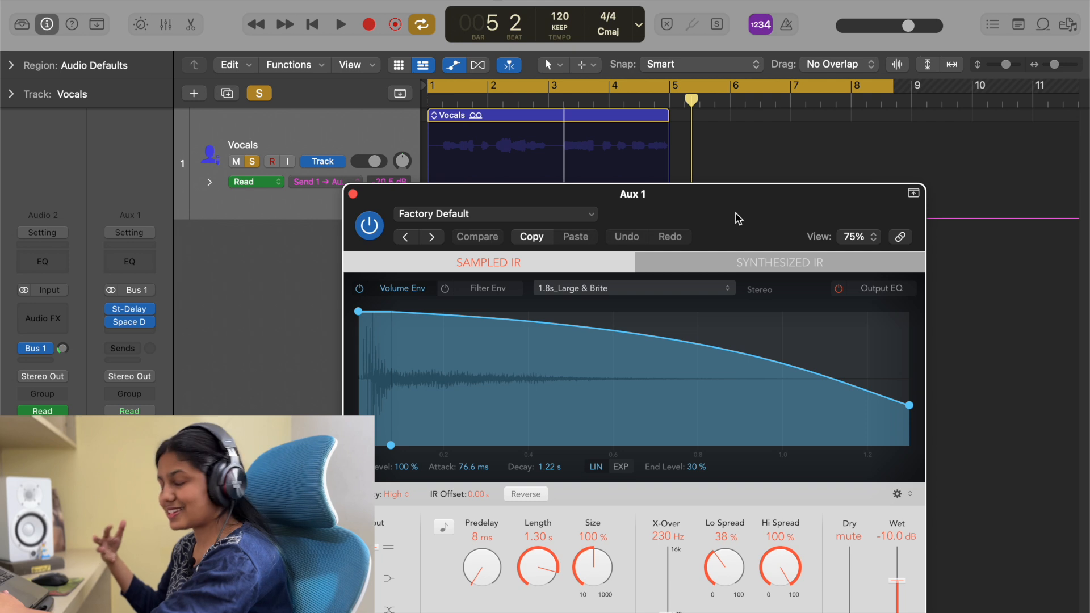
pyautogui.click(353, 194)
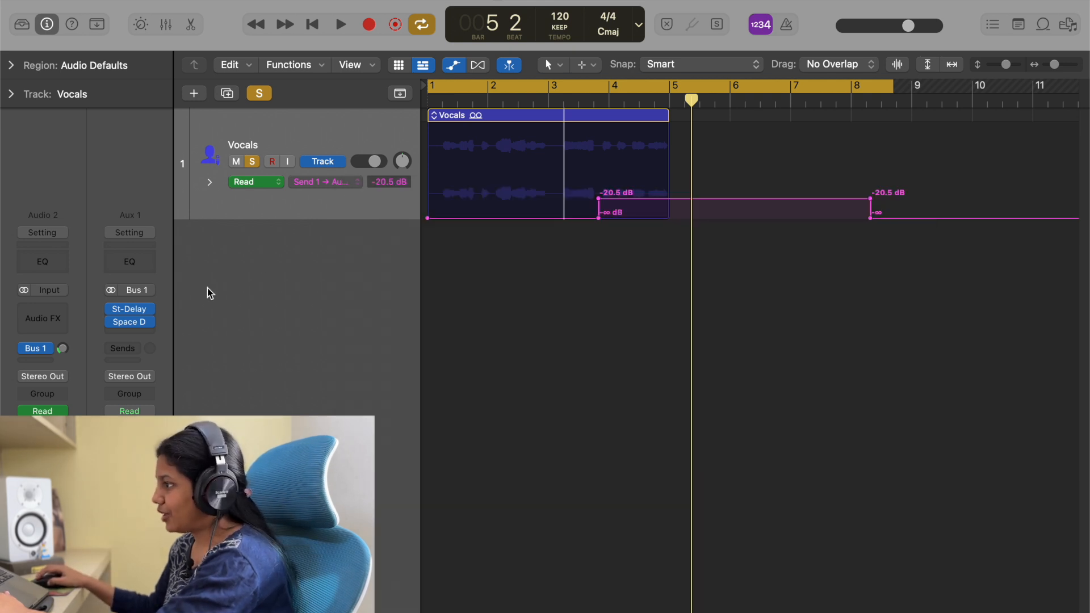
# - Move the start of the raised Send 1 automation to about bar 4 beat 3 and play the vocals to check it
pyautogui.click(151, 309)
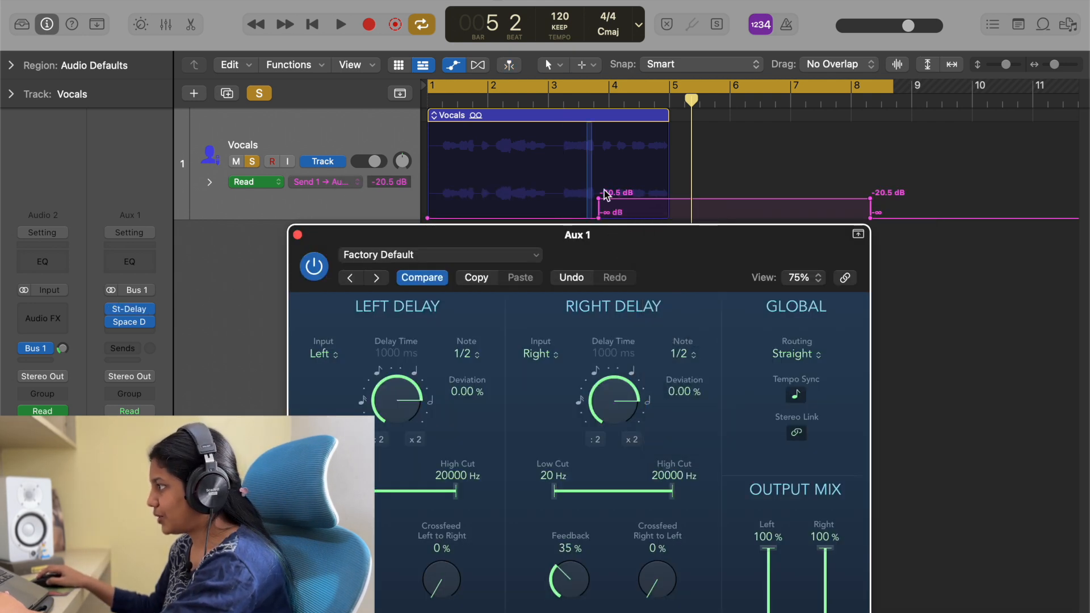
pyautogui.click(613, 199)
pyautogui.moveTo(599, 200); pyautogui.dragTo(648, 199)
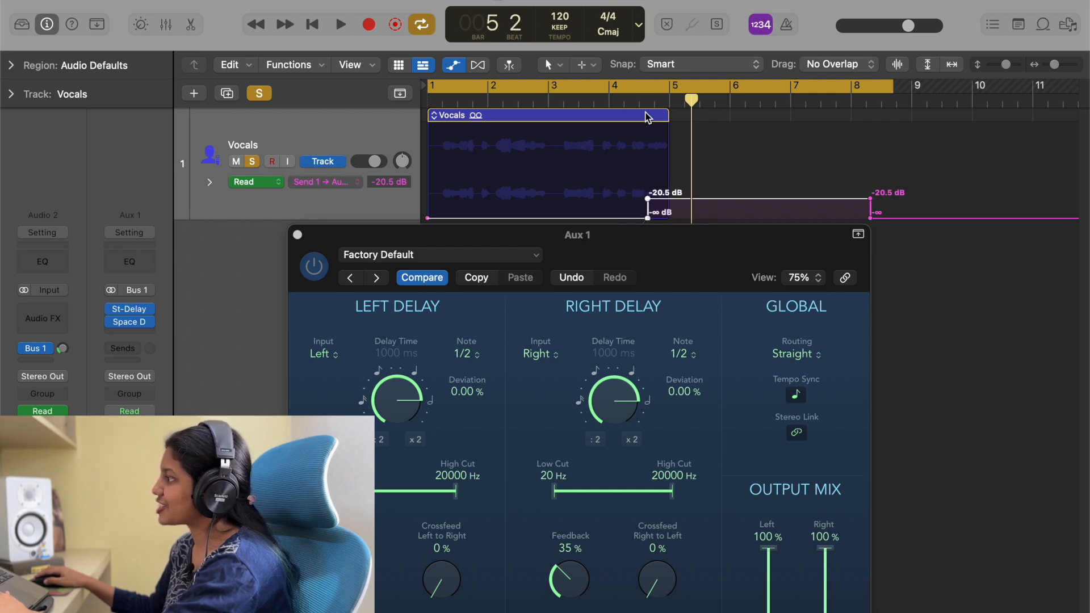
pyautogui.press('space')
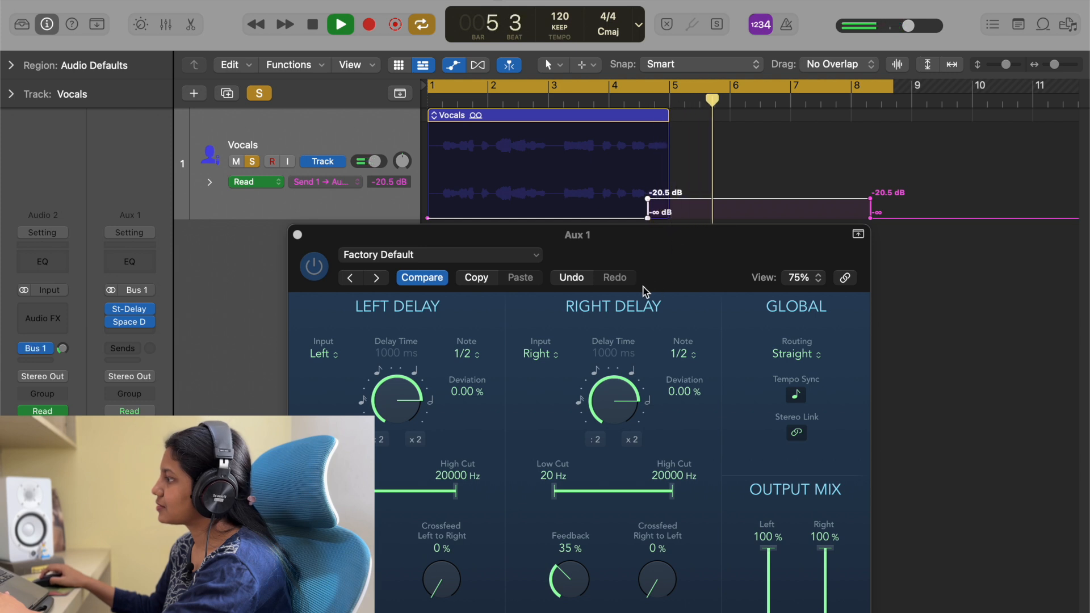
pyautogui.moveTo(137, 312)
pyautogui.press('space')
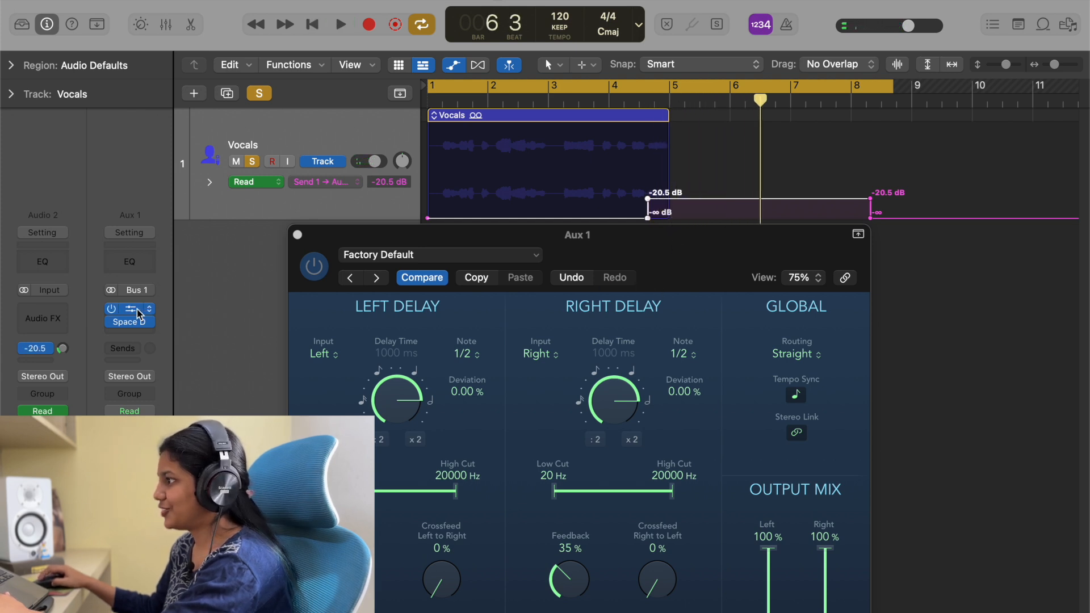
# - Raise the Stereo Delay feedback on both channels to 58 % and close the plug-in window
pyautogui.click(138, 313)
pyautogui.click(135, 310)
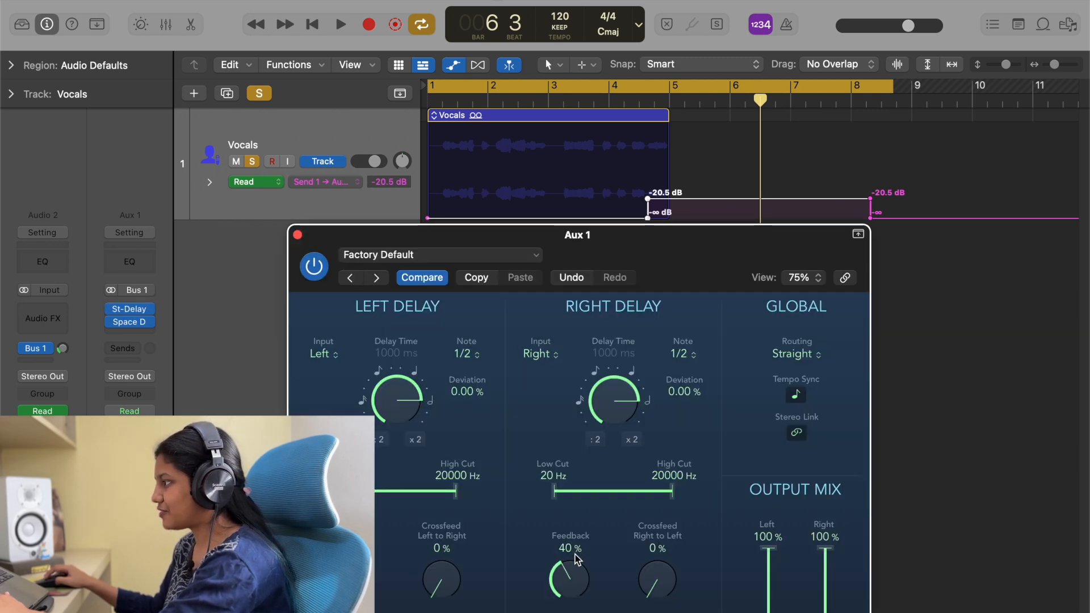
pyautogui.click(297, 235)
# - Lower Space Designer's wet level to -21.0 dB and set its predelay to 0 ms while playing the vocals from late bar 3
pyautogui.moveTo(134, 324)
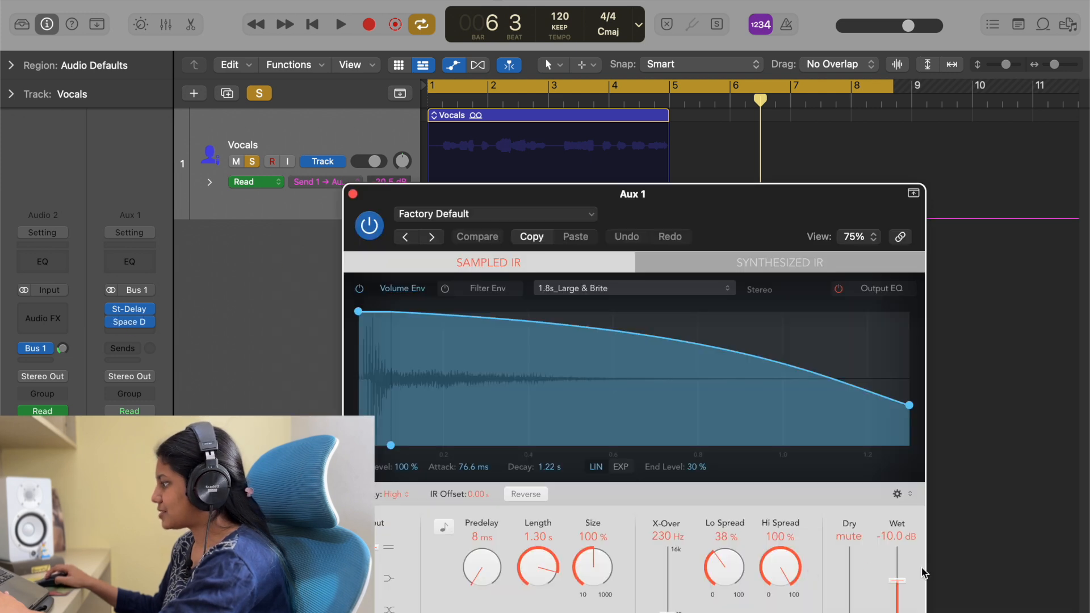
pyautogui.moveTo(903, 588); pyautogui.dragTo(901, 597)
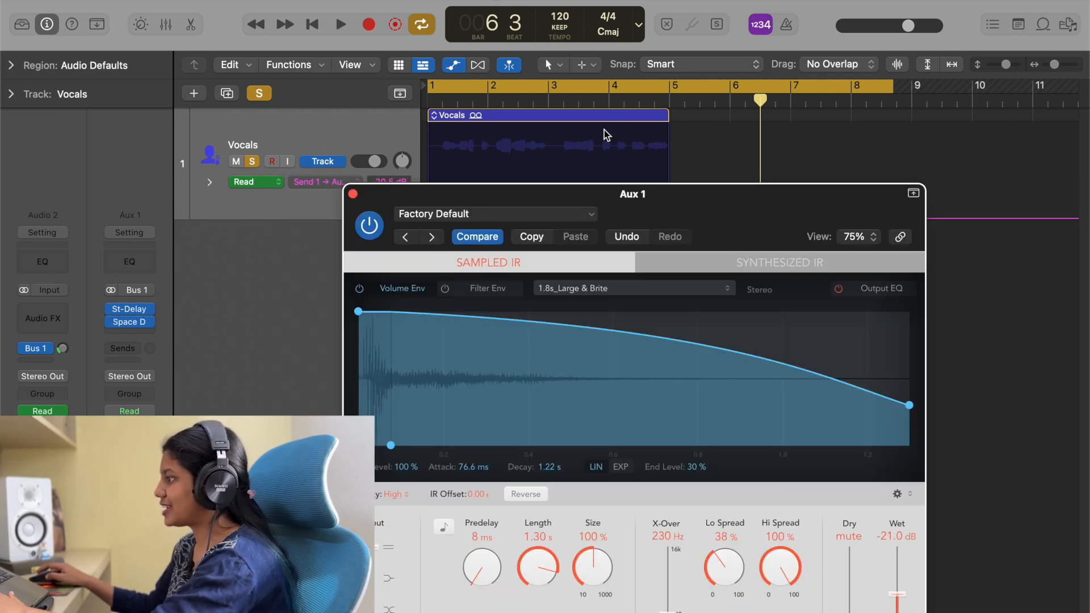
pyautogui.click(594, 145)
pyautogui.press('space')
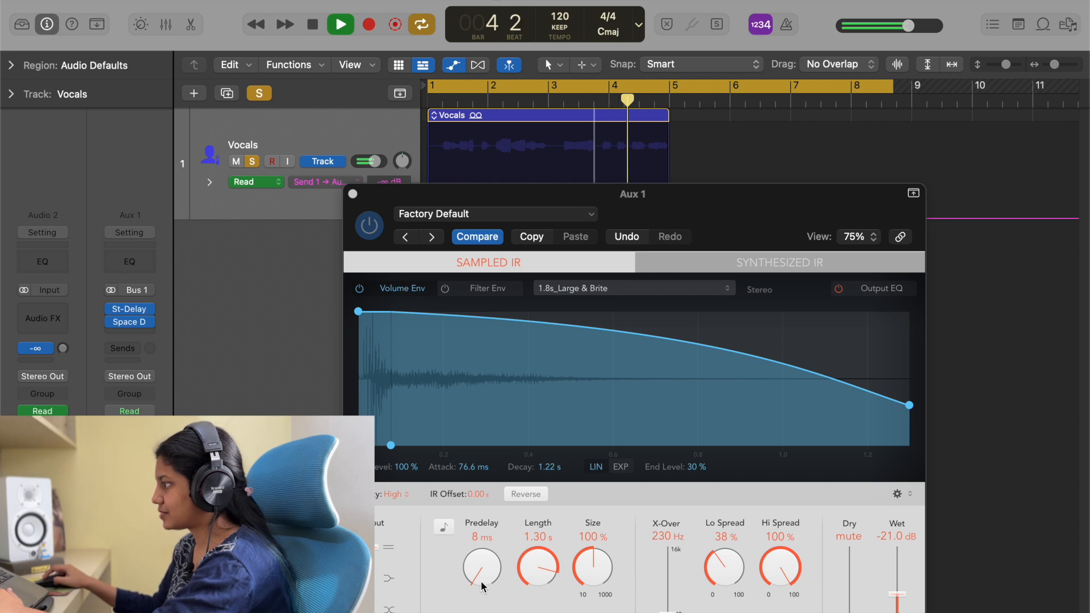
pyautogui.moveTo(481, 571); pyautogui.dragTo(498, 595)
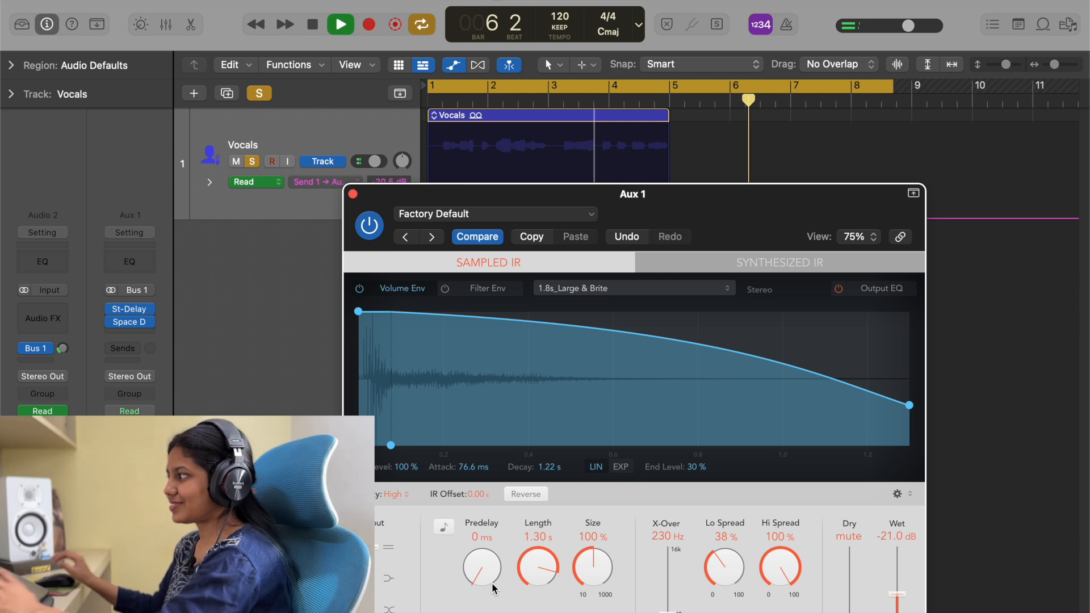
pyautogui.press('space')
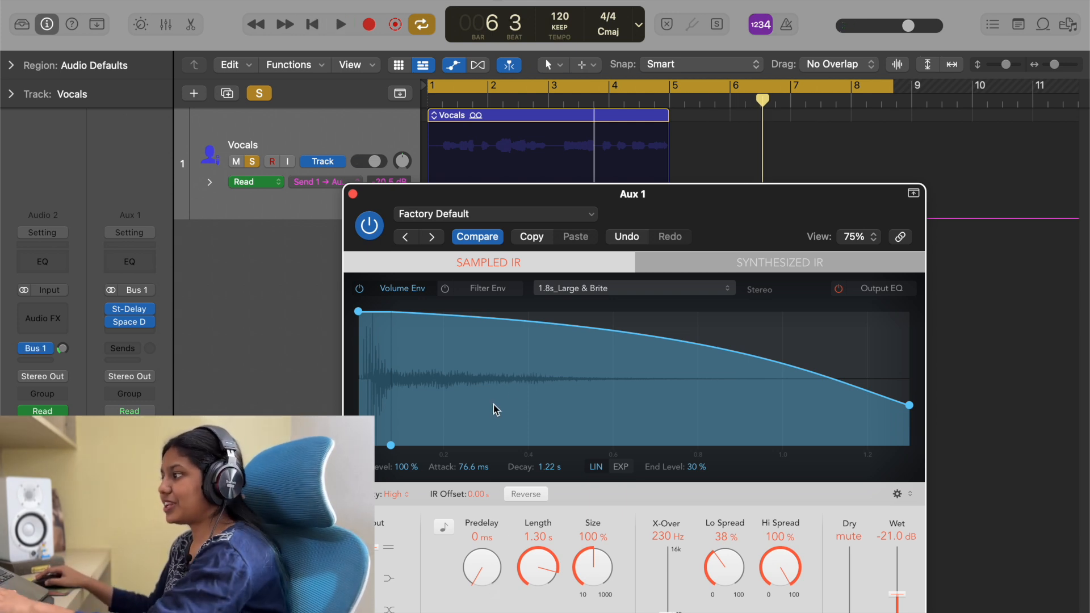
# - Compare the vocal playback with Space Designer bypassed and enabled, and close the reverb window
pyautogui.press('space')
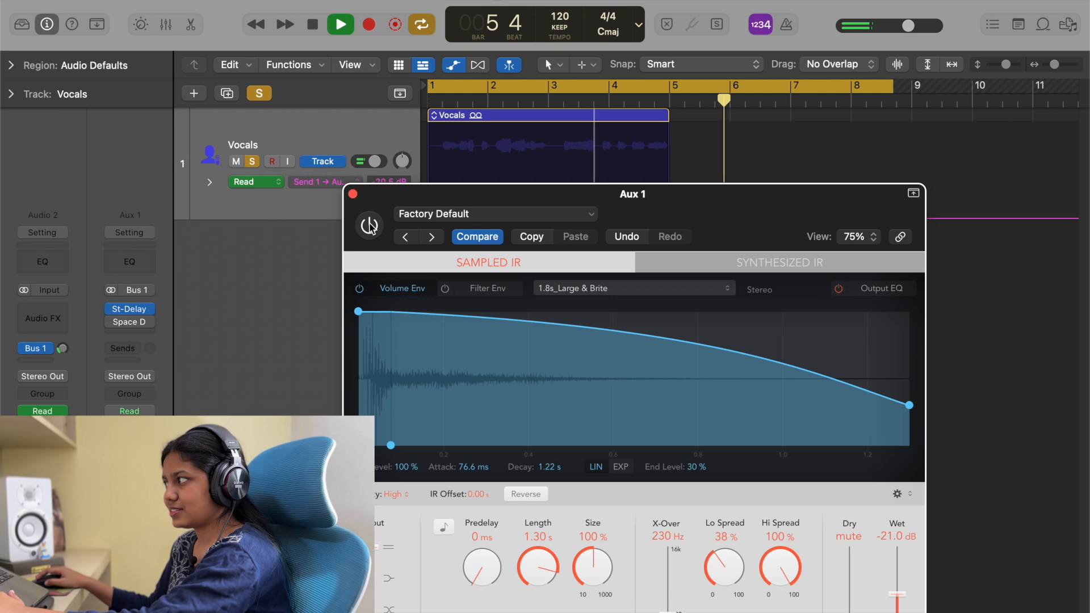
pyautogui.press('space')
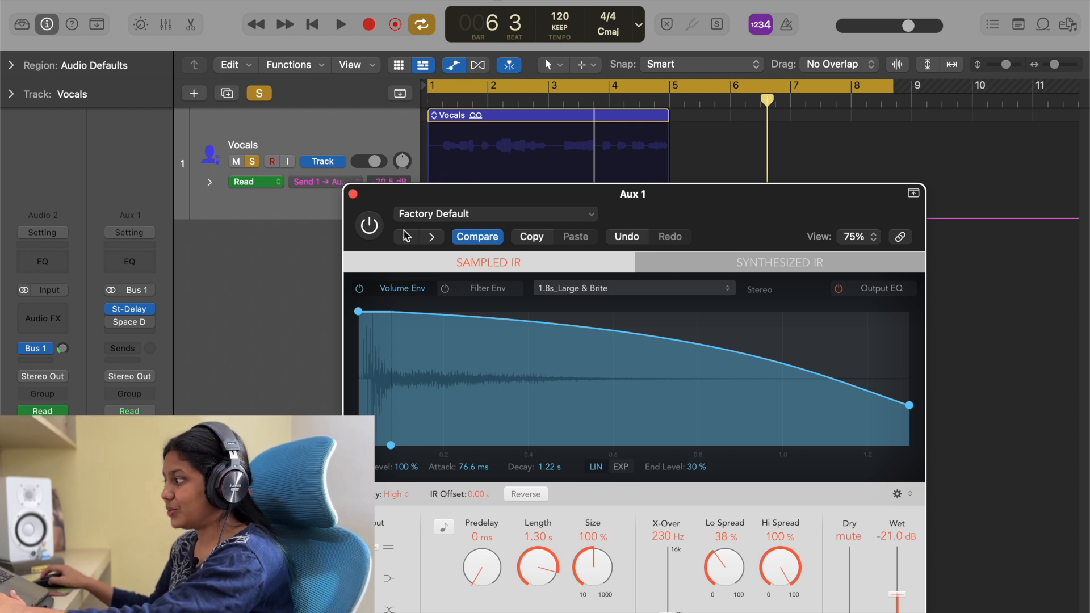
pyautogui.click(373, 226)
pyautogui.press('space')
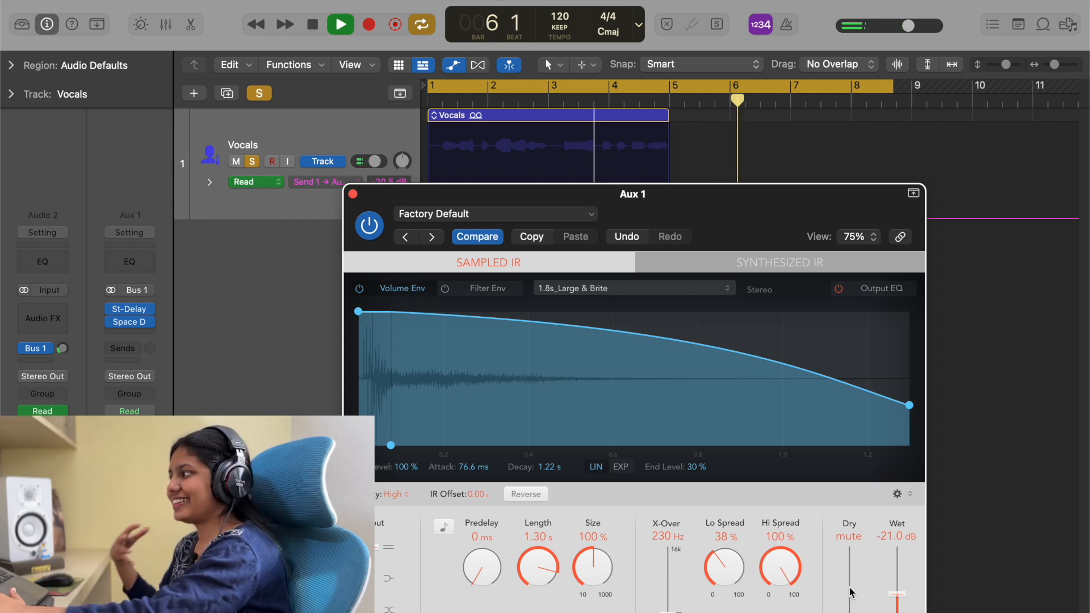
pyautogui.press('space')
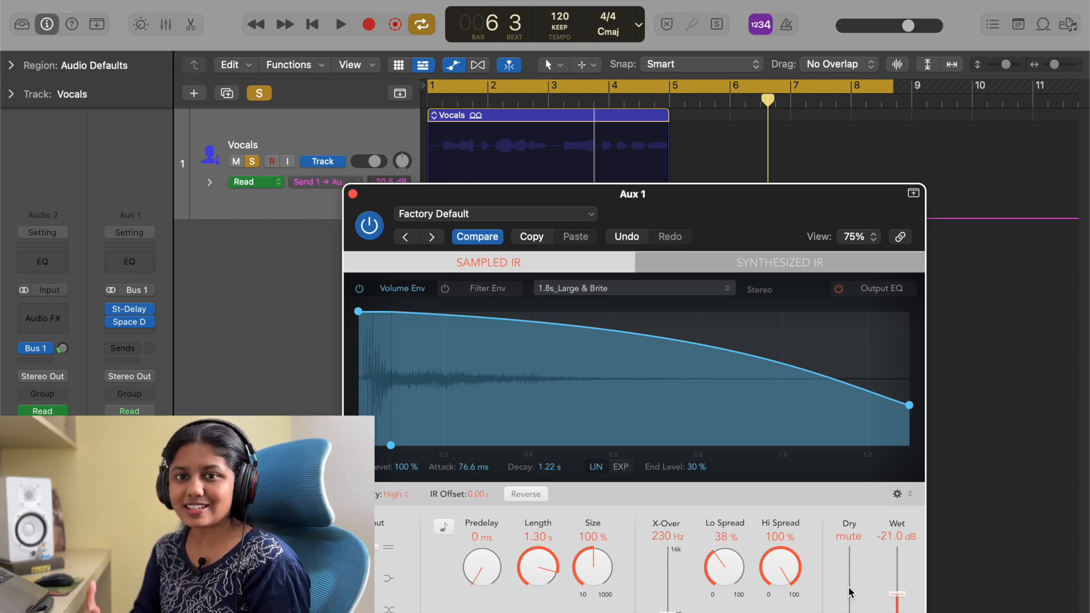
pyautogui.click(353, 194)
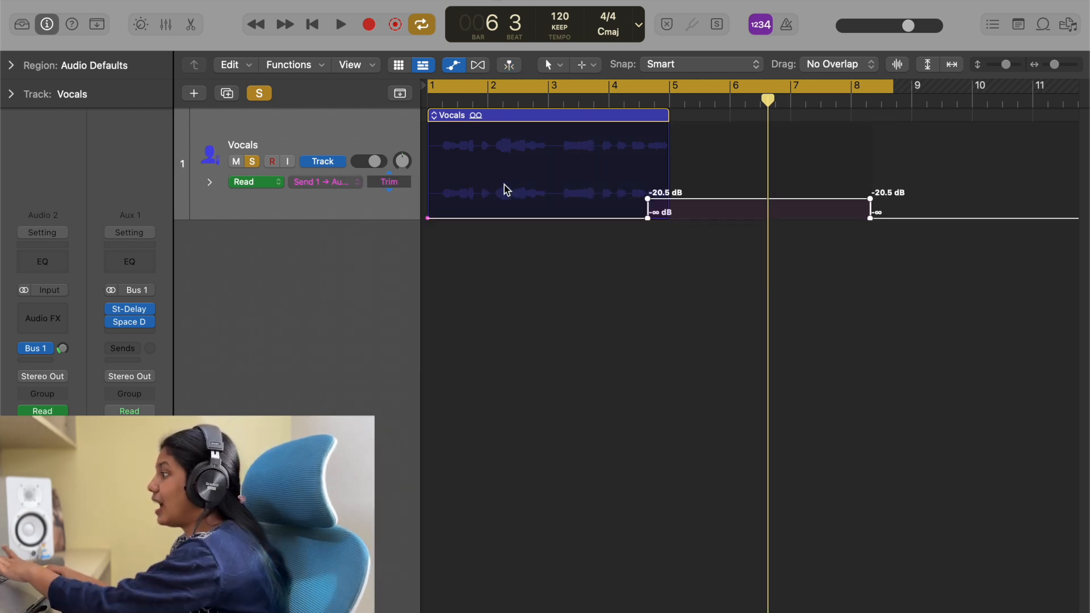
# - Delete all Send 1 automation points from the Vocals track
pyautogui.press('Delete')
pyautogui.click(427, 218)
pyautogui.press('Delete')
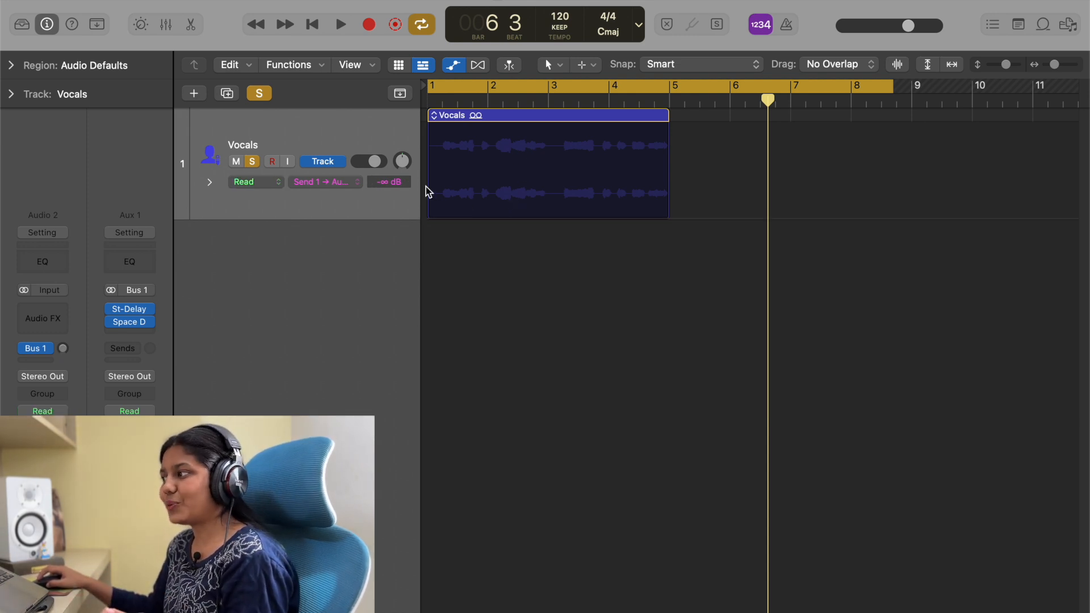
# - Replace Space Designer on Aux 1 with a stereo Compressor placed after the Stereo Delay
pyautogui.moveTo(152, 324)
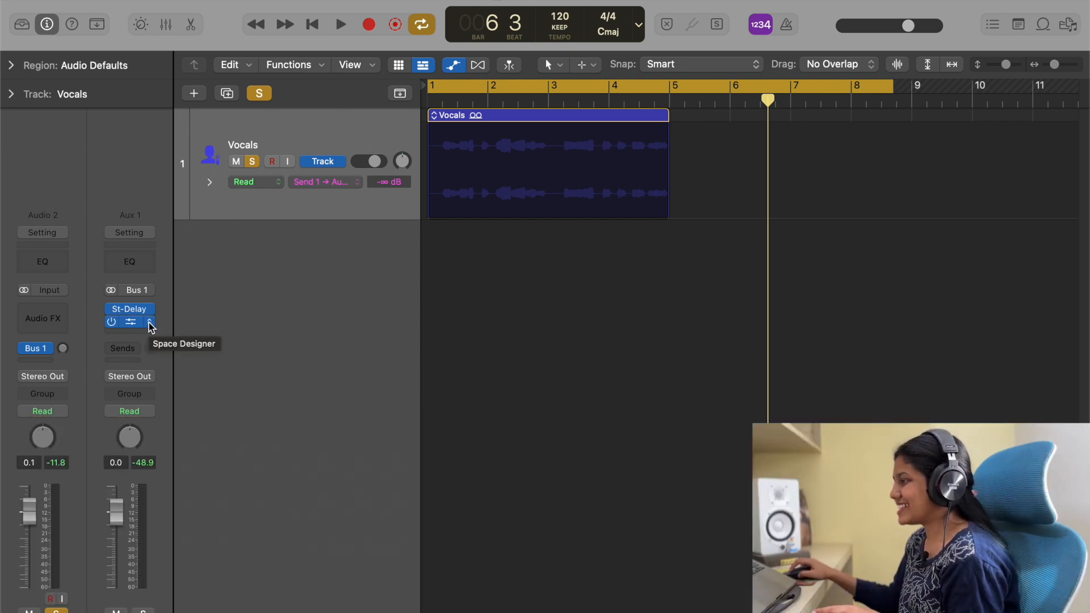
pyautogui.click(151, 323)
pyautogui.moveTo(200, 449)
pyautogui.moveTo(305, 463)
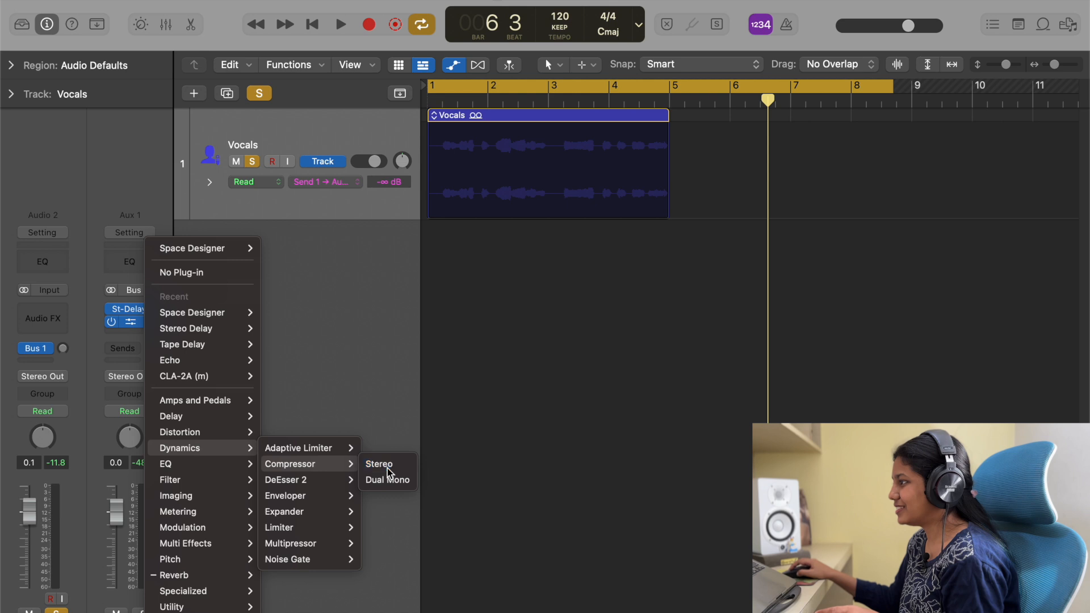
pyautogui.click(388, 470)
pyautogui.moveTo(774, 199); pyautogui.dragTo(635, 213)
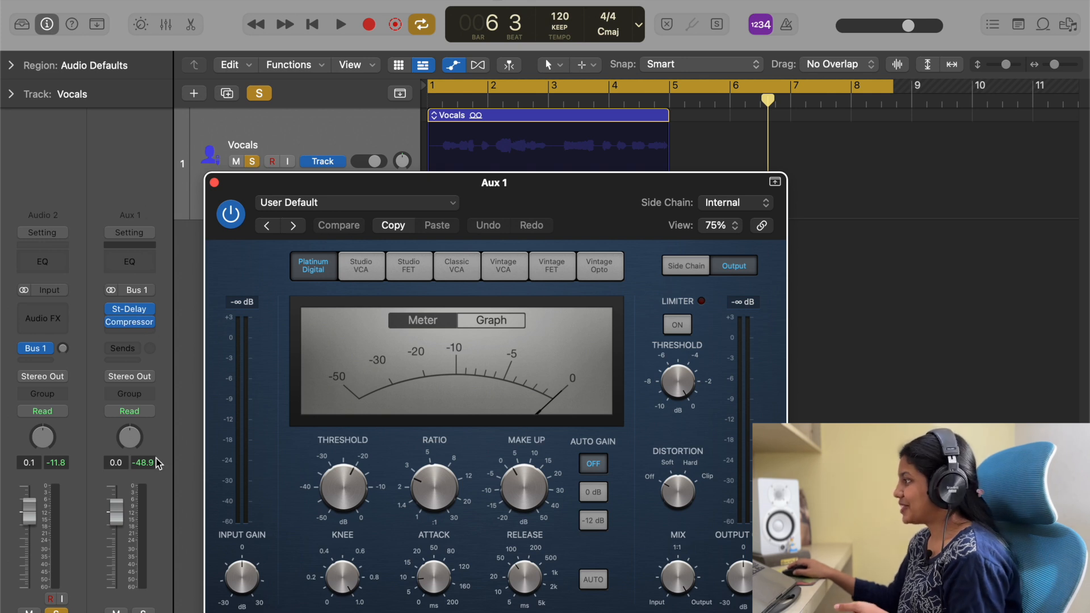
# - Set the Compressor's side chain source to Audio 2 and hide the track automation
pyautogui.click(737, 203)
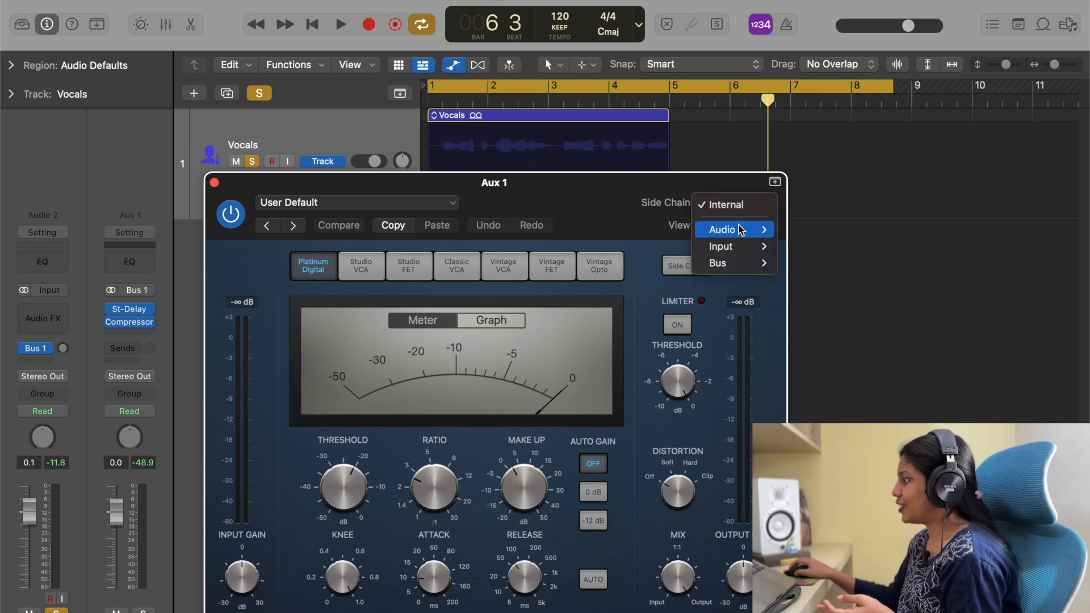
pyautogui.moveTo(741, 230)
pyautogui.click(805, 230)
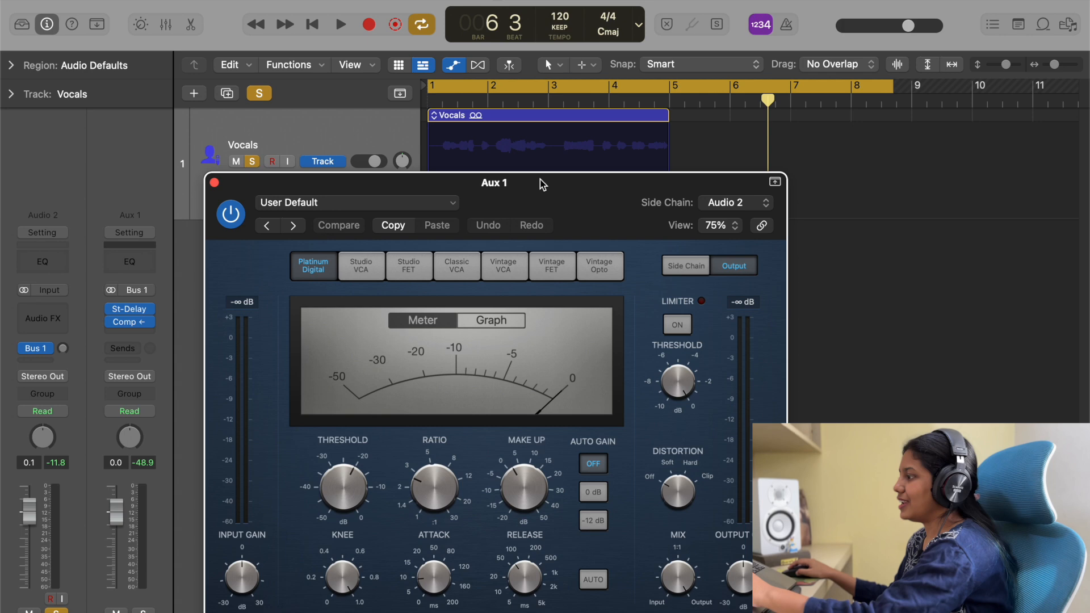
pyautogui.moveTo(540, 179); pyautogui.dragTo(572, 250)
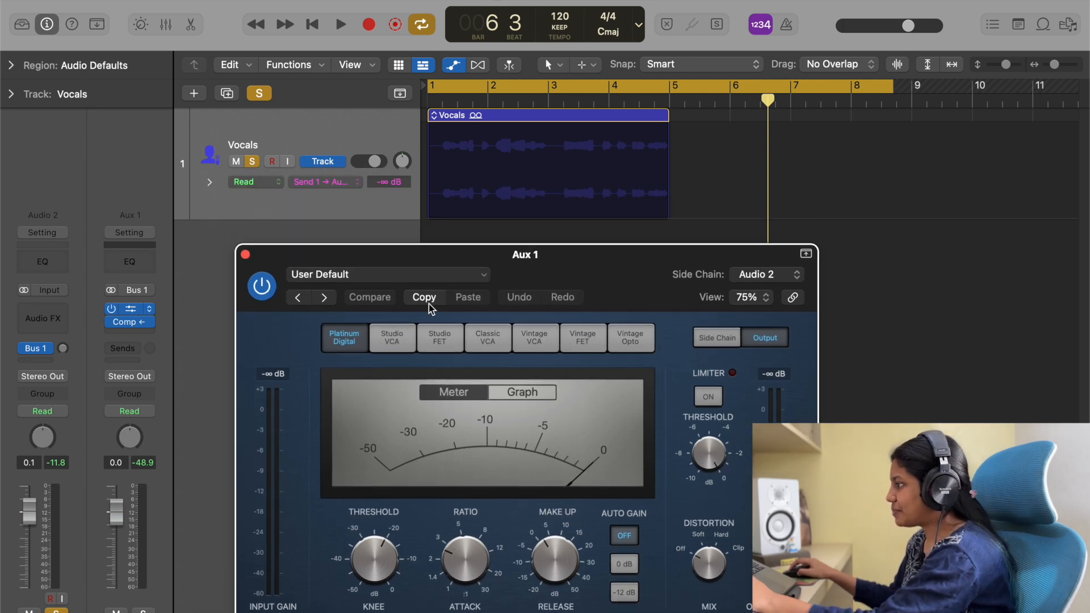
pyautogui.click(298, 234)
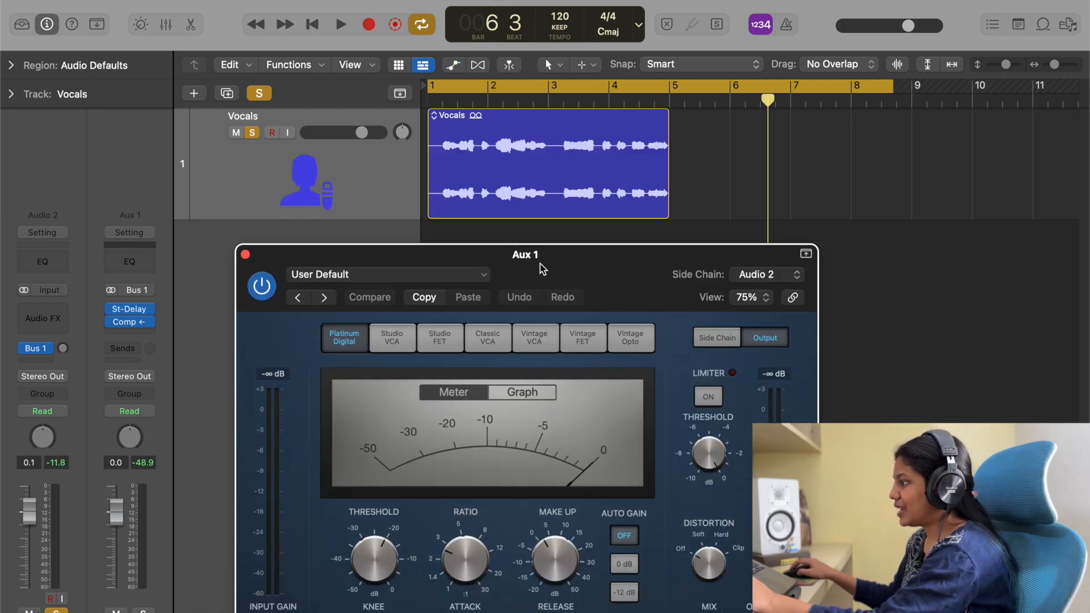
# - Lower the Compressor's threshold, set its attack to 5.5 ms and adjust its release
pyautogui.moveTo(542, 256); pyautogui.dragTo(571, 179)
pyautogui.moveTo(388, 477); pyautogui.dragTo(388, 481)
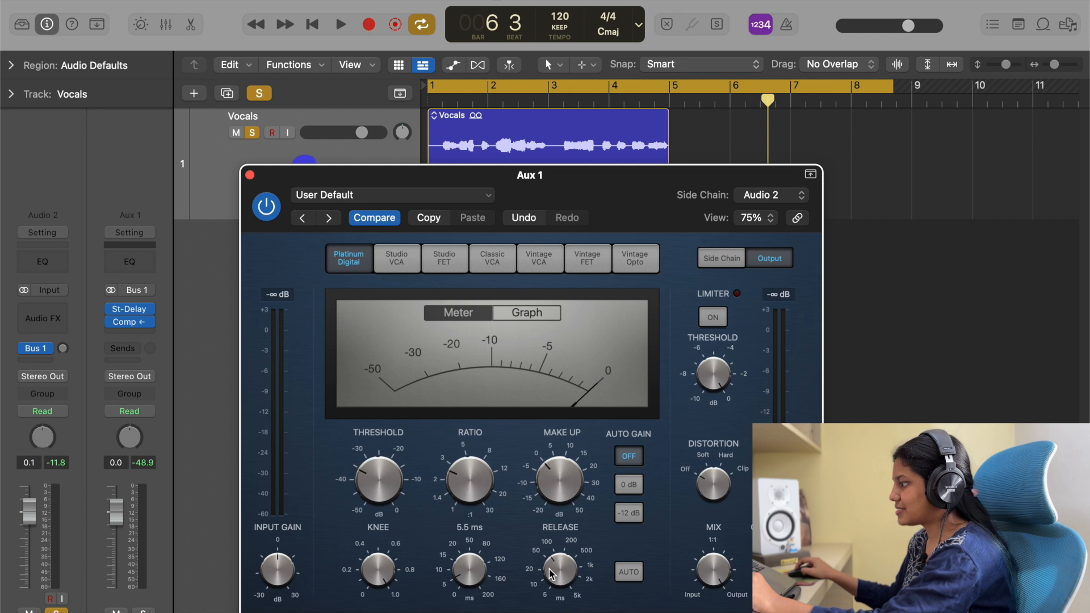
pyautogui.moveTo(560, 578); pyautogui.dragTo(557, 577)
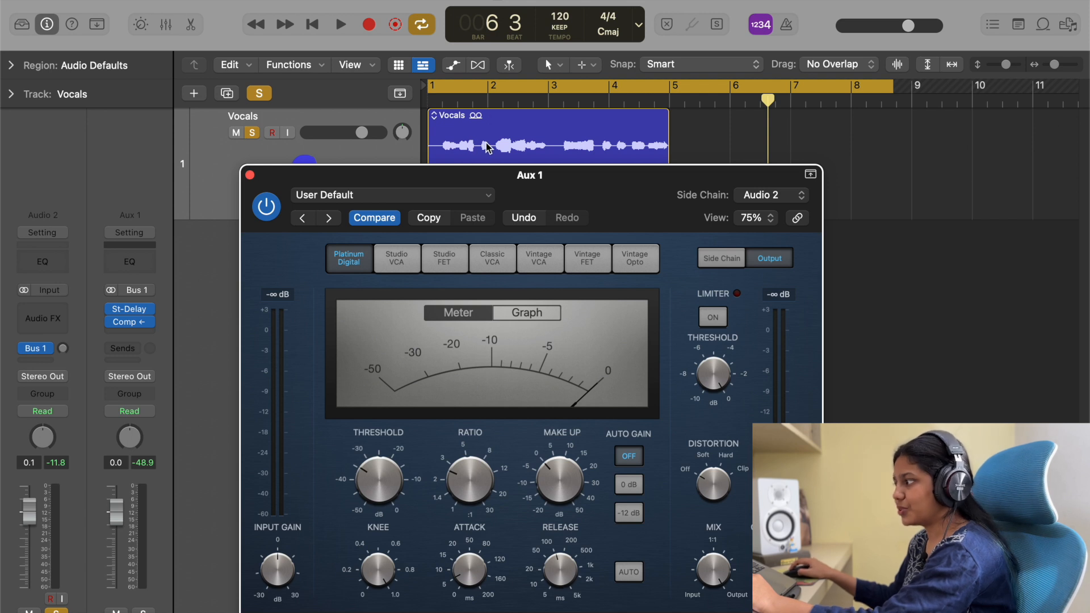
# - Show the Compressor's gain reduction as a graph and play the vocals from the start
pyautogui.click(532, 314)
pyautogui.press('Return')
pyautogui.press('space')
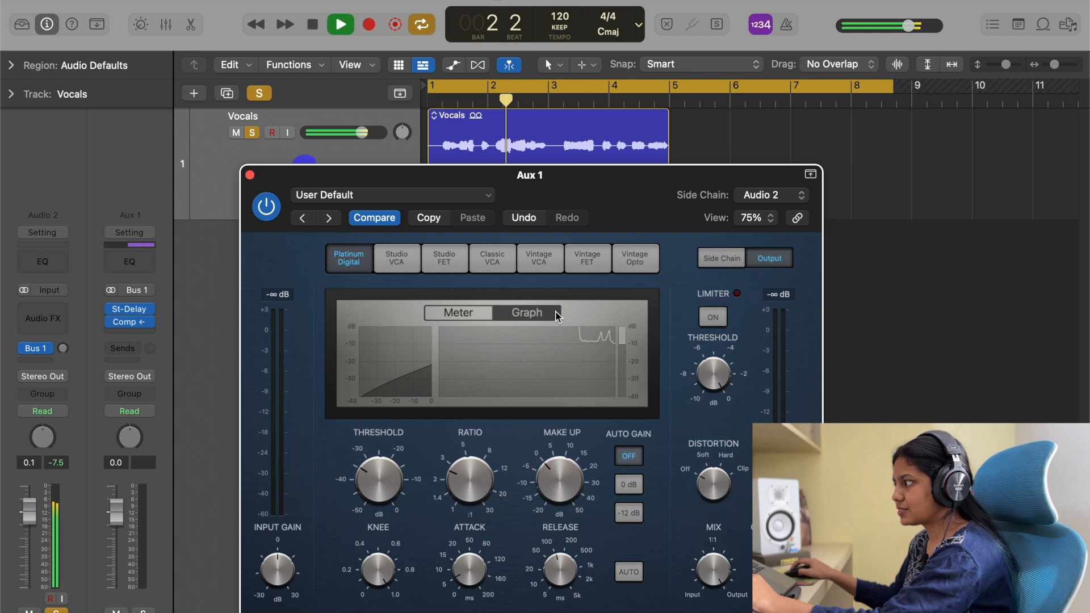
pyautogui.press('space')
# - Set the Stereo Delay's right delay note value to 1/8 and close the delay window
pyautogui.click(130, 309)
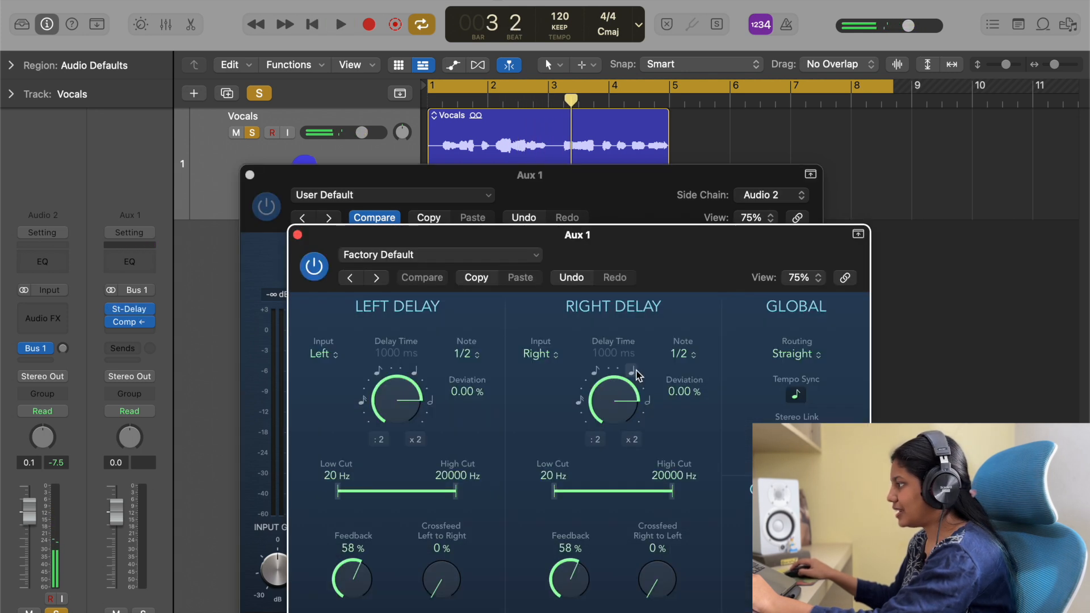
pyautogui.click(684, 360)
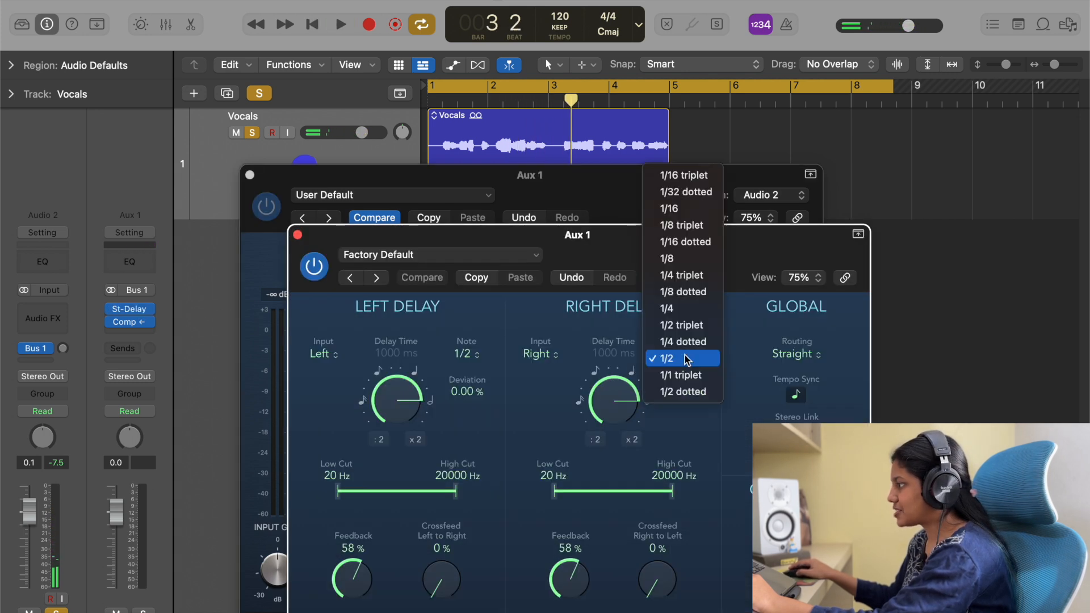
pyautogui.click(684, 259)
pyautogui.click(298, 235)
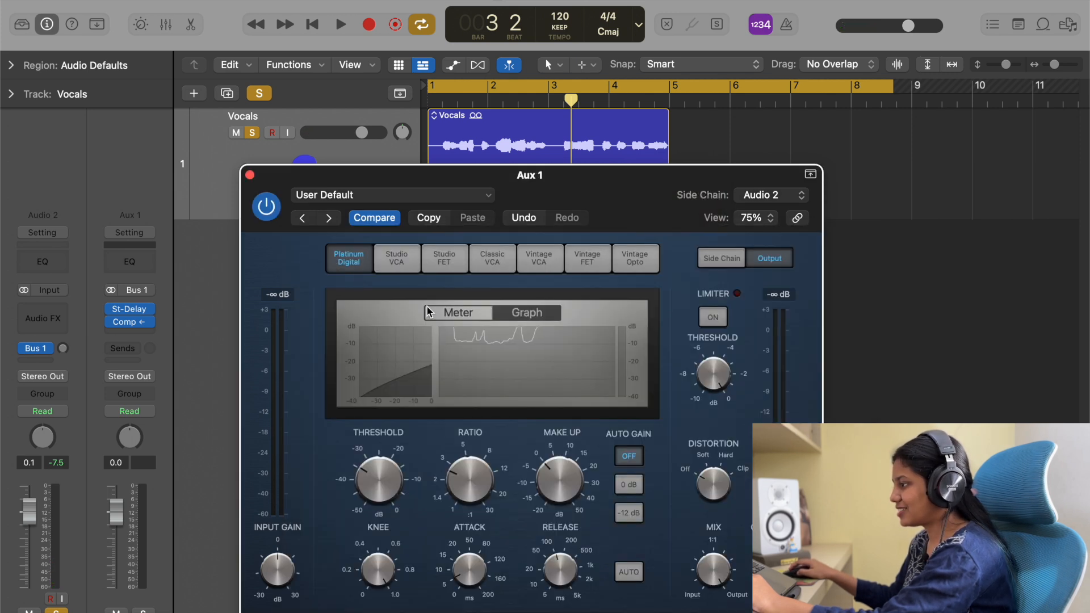
# - Raise the Vocals send to Bus 1 to about -14.0 dB and play the vocals through the side-chained compressor
pyautogui.press('space')
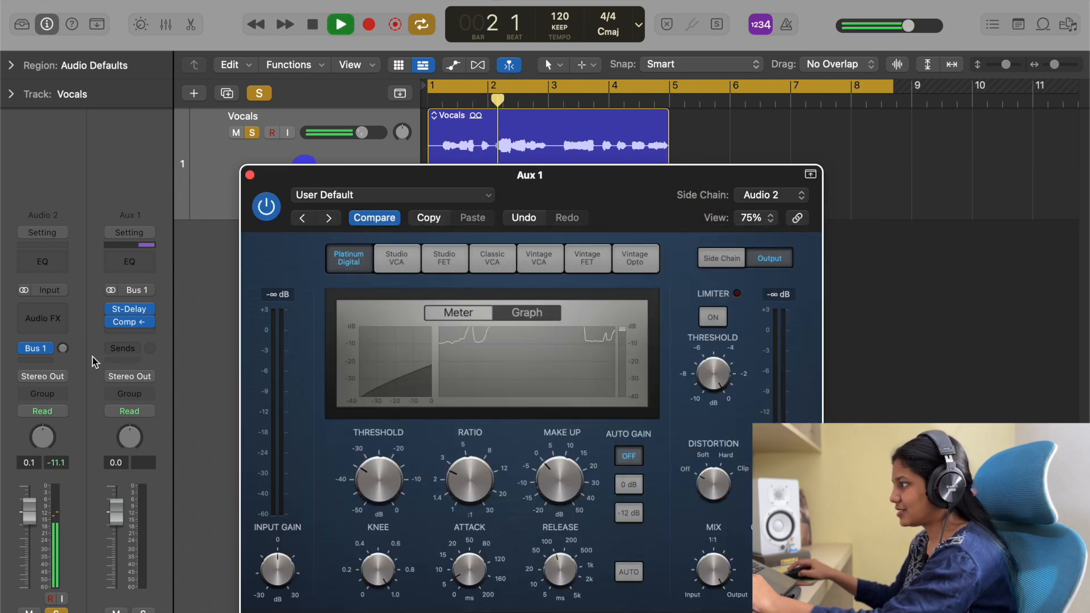
pyautogui.press('space')
pyautogui.click(63, 349)
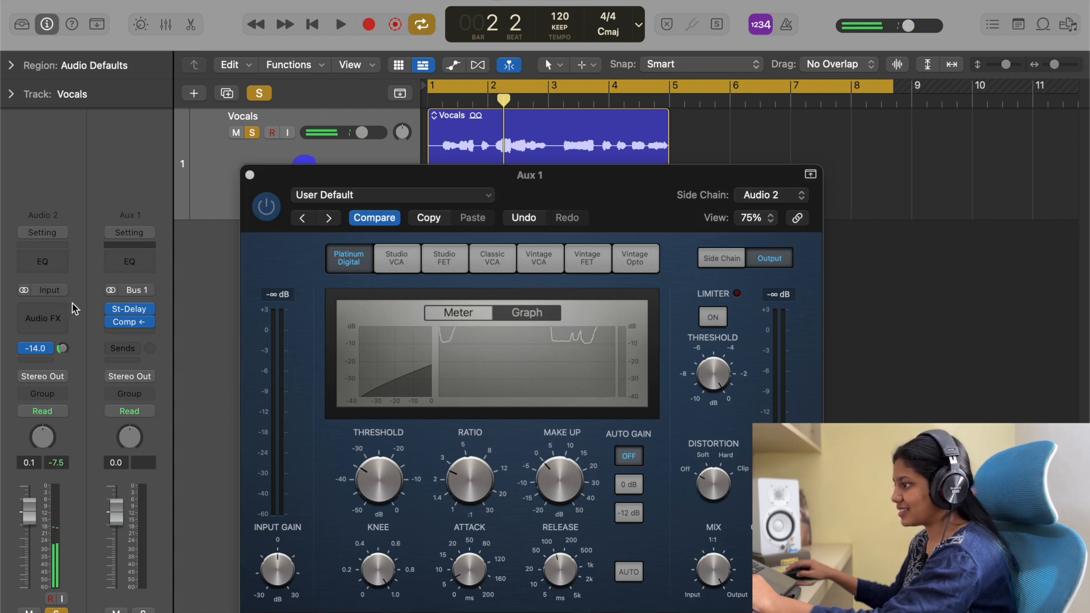
pyautogui.press('space')
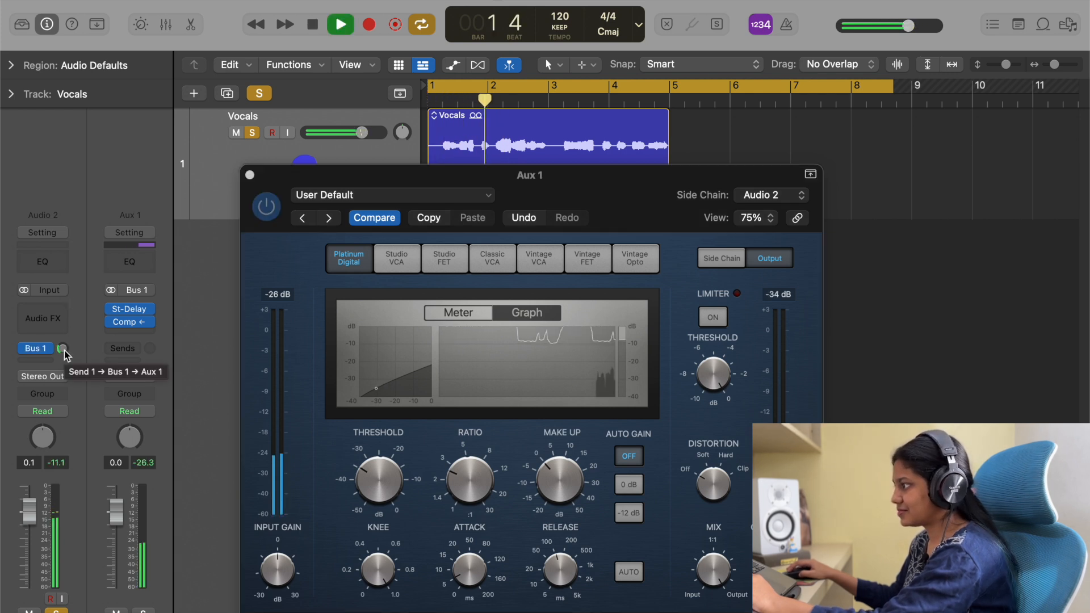
# - Set the Compressor's threshold to -50.0 dB, readjust its release and bring the Vocals send to Bus 1 to about -15.5 dB
pyautogui.moveTo(64, 350); pyautogui.dragTo(71, 368)
pyautogui.moveTo(375, 477); pyautogui.dragTo(431, 556)
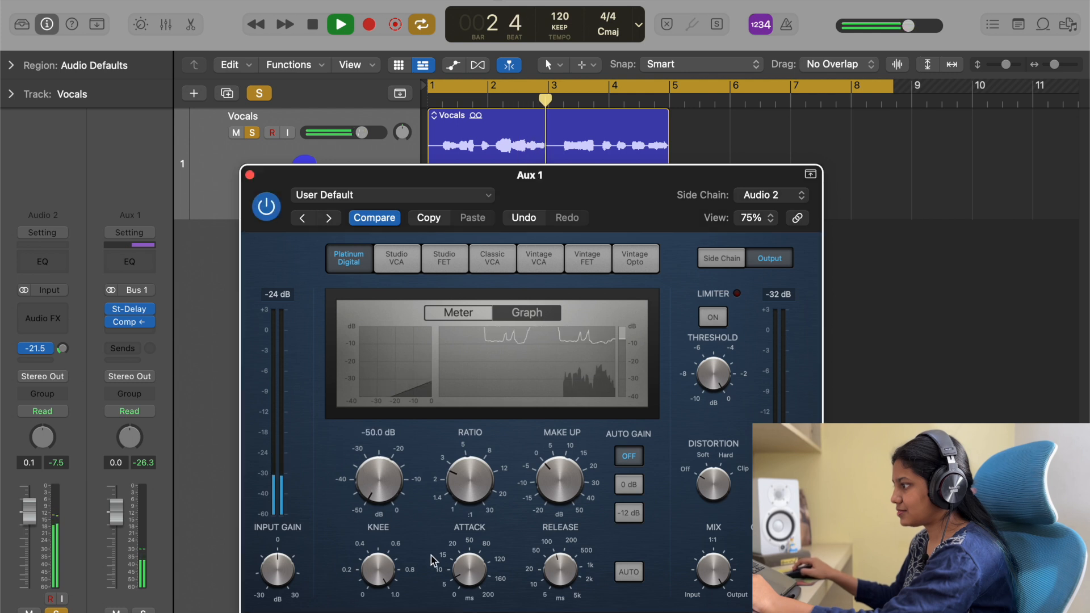
pyautogui.moveTo(559, 566); pyautogui.dragTo(559, 585)
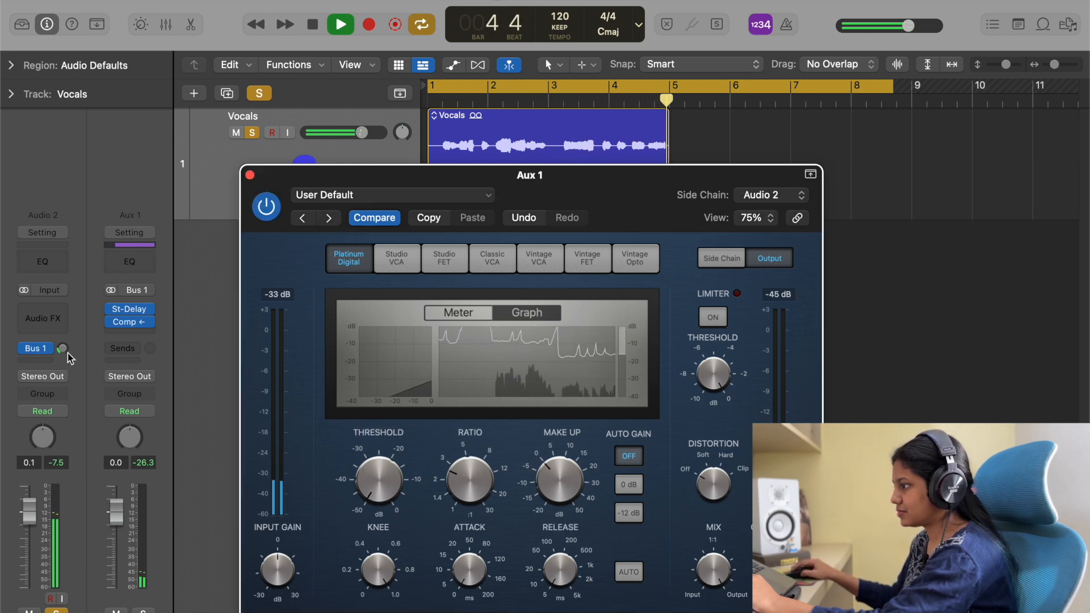
pyautogui.moveTo(64, 340); pyautogui.dragTo(66, 336)
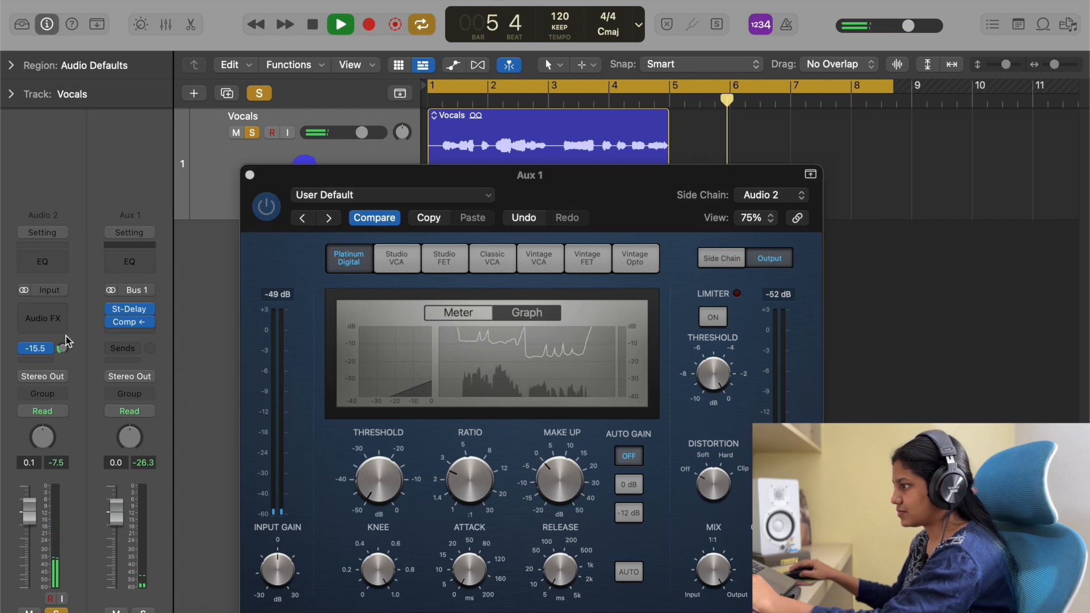
pyautogui.press('space')
# - Set the Stereo Delay's note value to 1/4 on both sides and play the vocals from the start while watching the Compressor graph
pyautogui.click(124, 309)
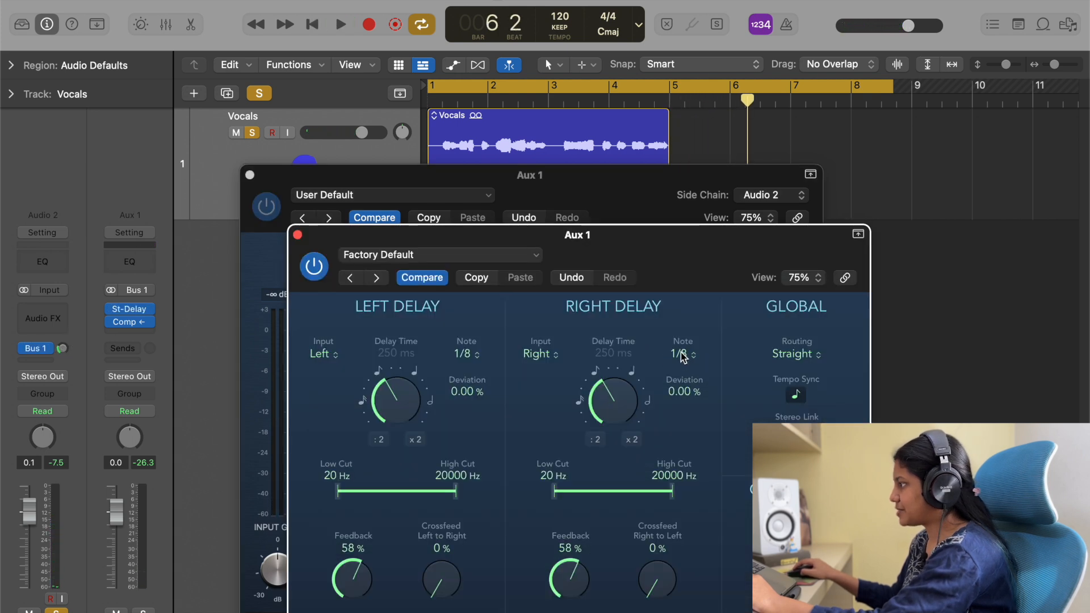
pyautogui.click(681, 354)
pyautogui.click(681, 400)
pyautogui.press('space')
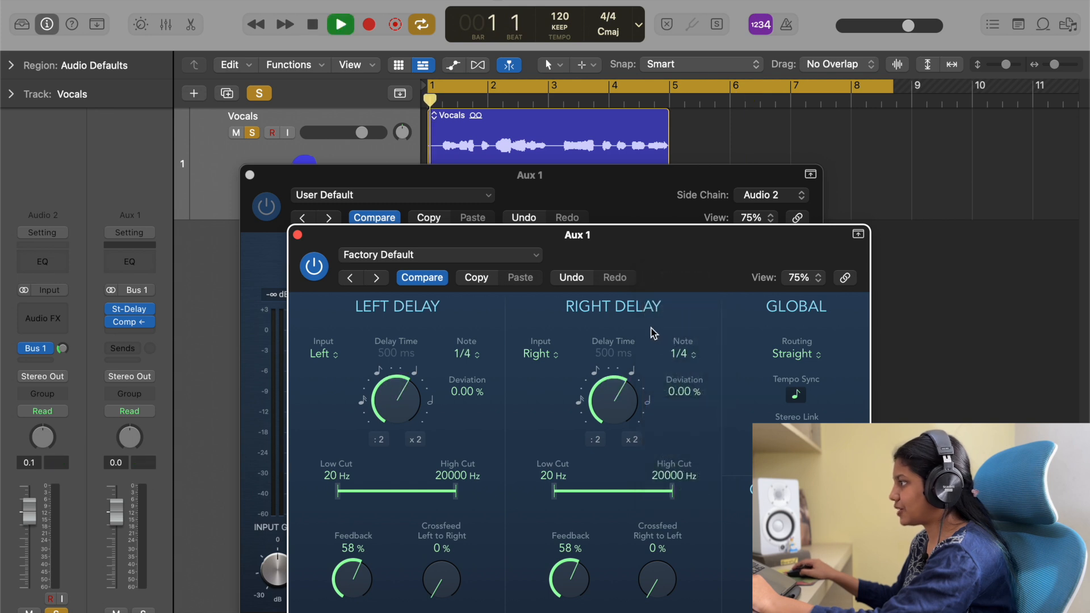
pyautogui.click(627, 211)
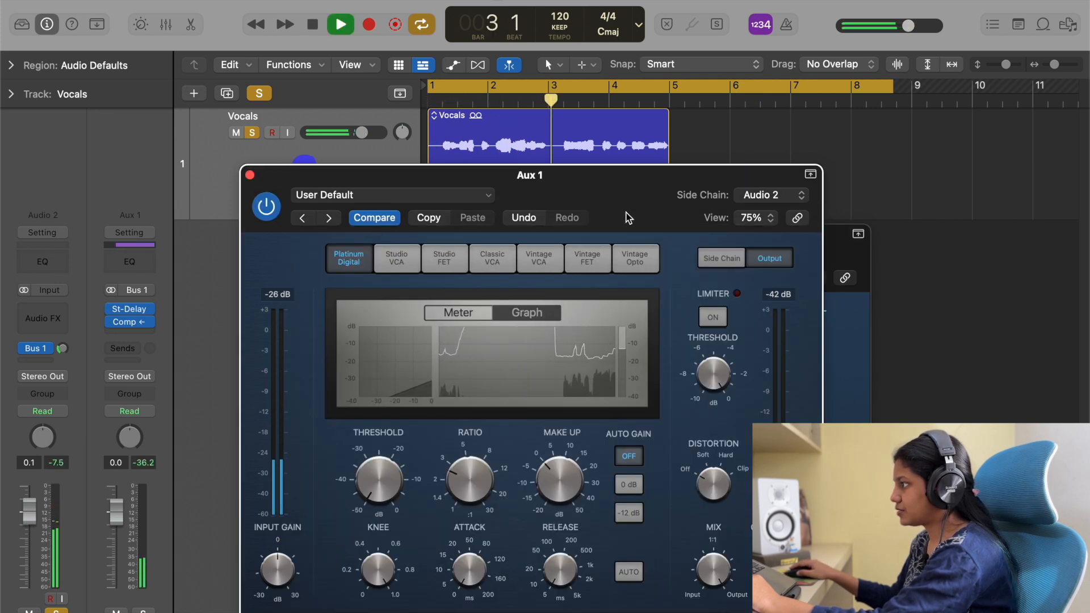
pyautogui.moveTo(147, 313)
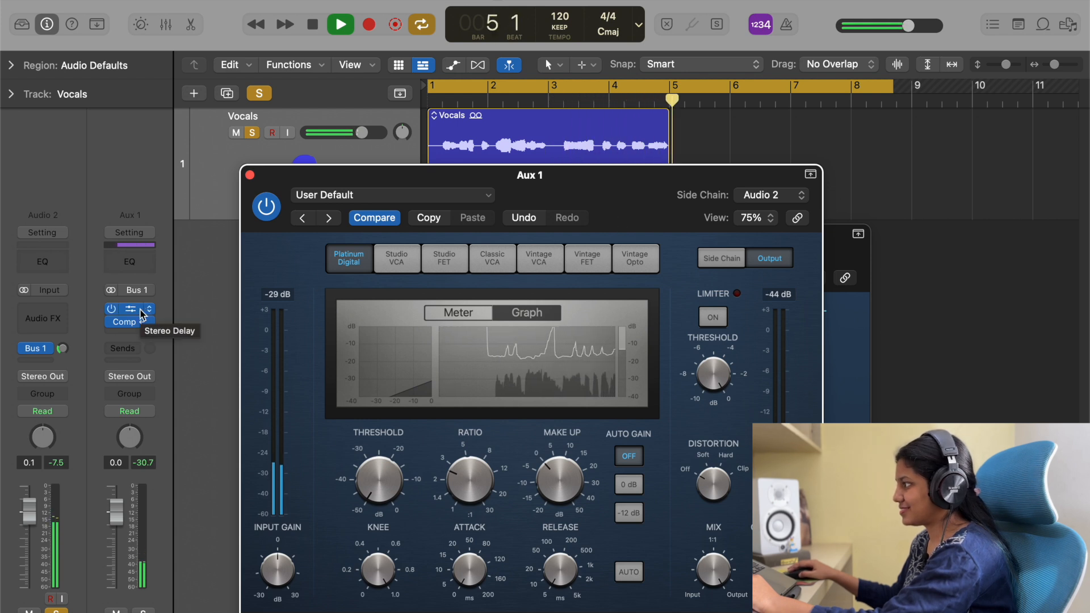
pyautogui.press('space')
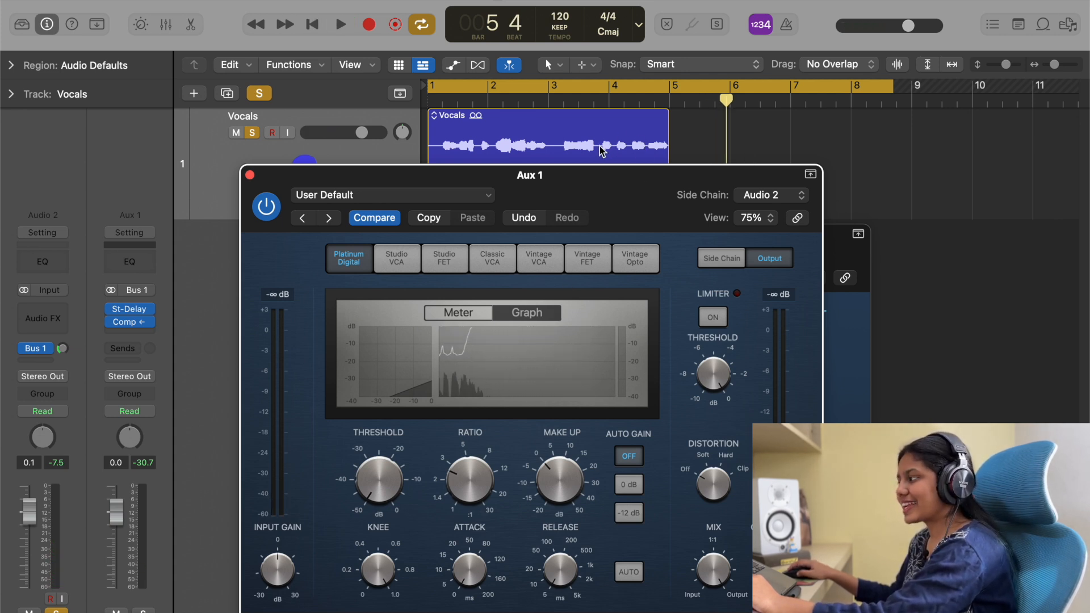
# - Lower the Stereo Delay's feedback to 12 % and raise its low cut to 81 Hz on both sides during playback
pyautogui.click(139, 312)
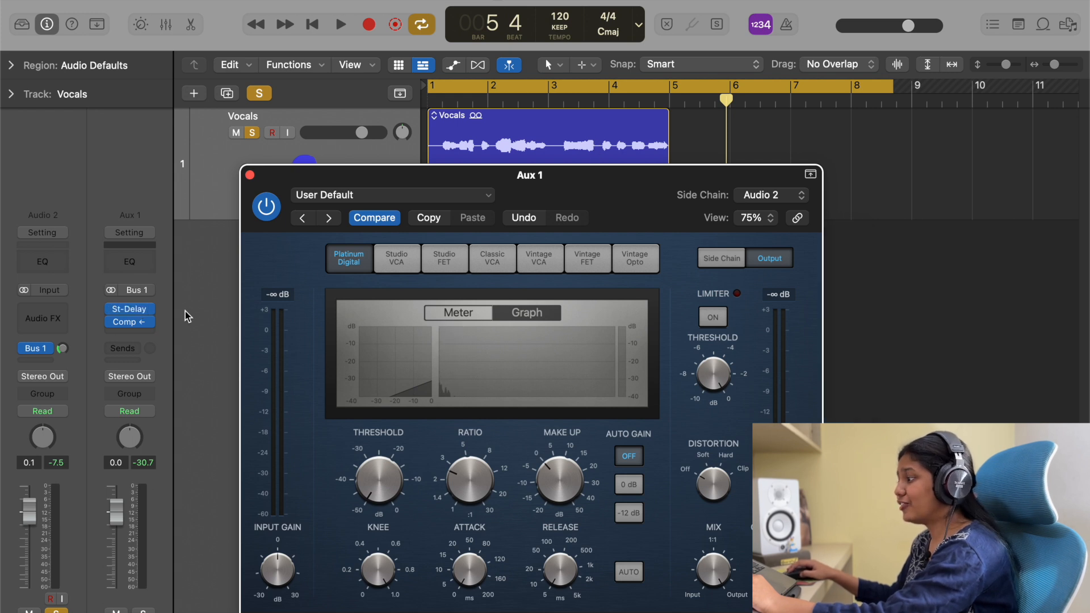
pyautogui.click(126, 313)
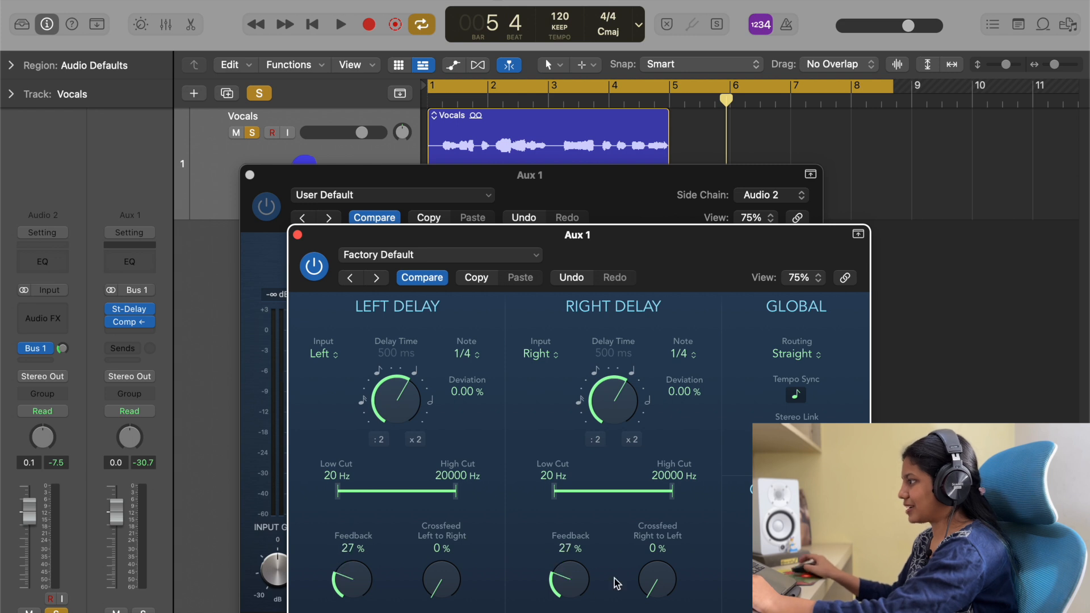
pyautogui.press('space')
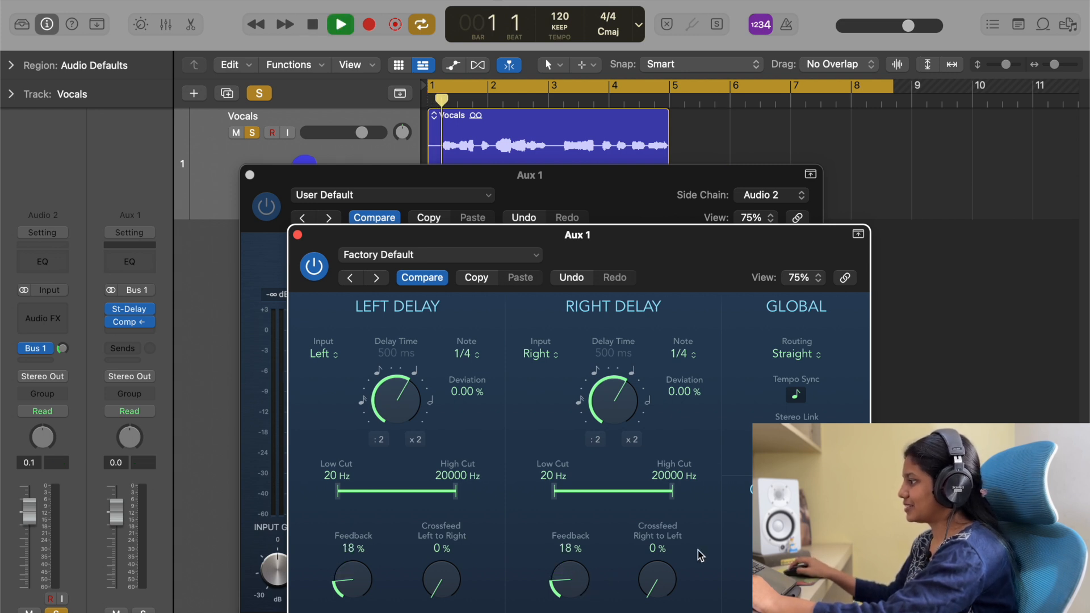
pyautogui.moveTo(339, 492); pyautogui.dragTo(370, 492)
pyautogui.click(269, 418)
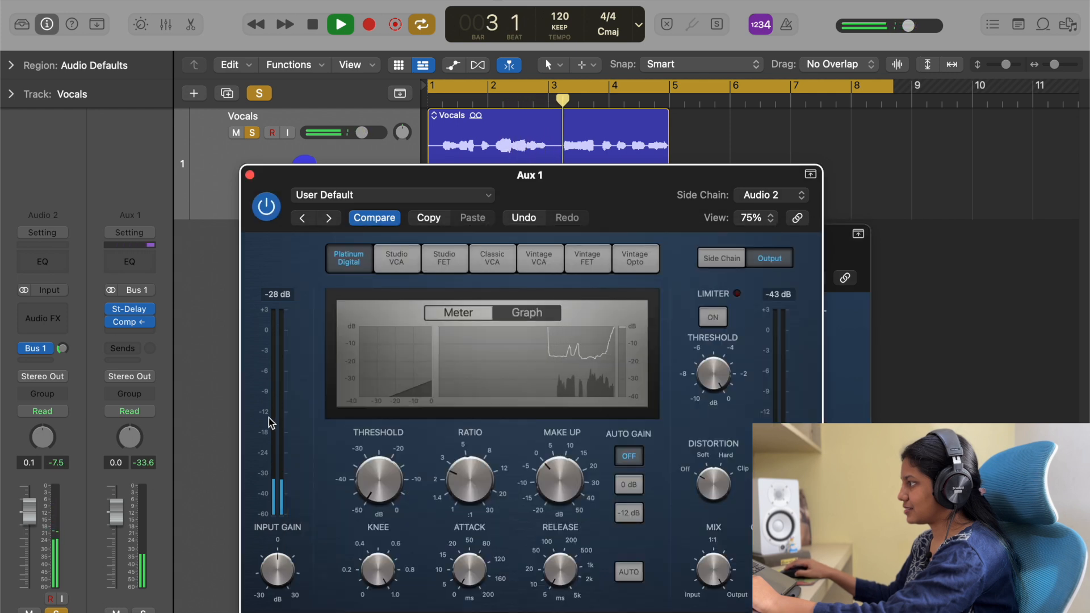
# - Review the Stereo Delay settings, close the delay window and listen to the ducked vocal delay before stopping playback
pyautogui.click(134, 310)
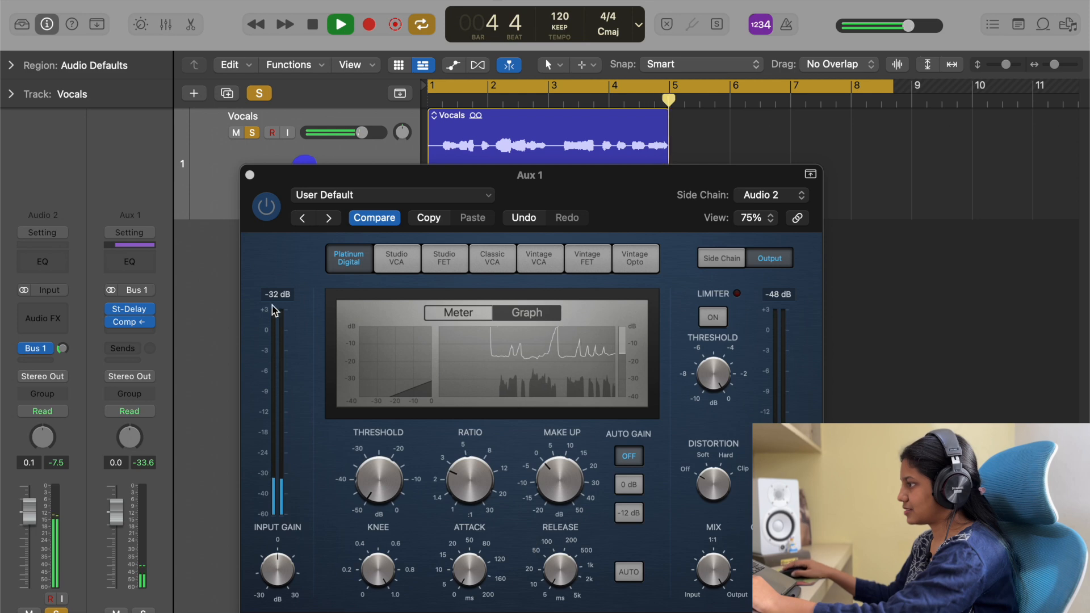
pyautogui.click(131, 310)
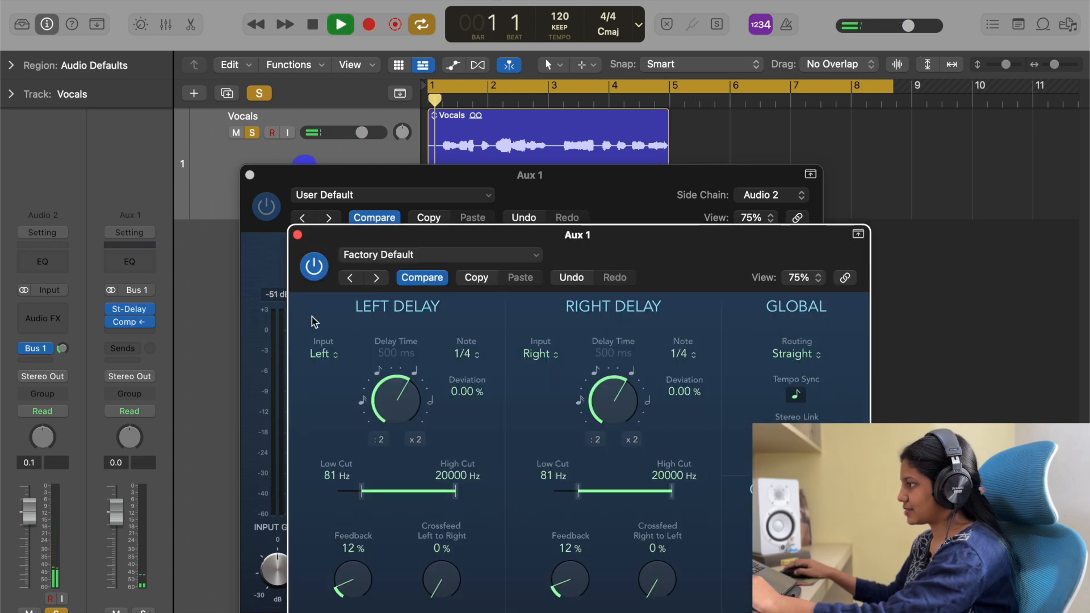
pyautogui.click(297, 234)
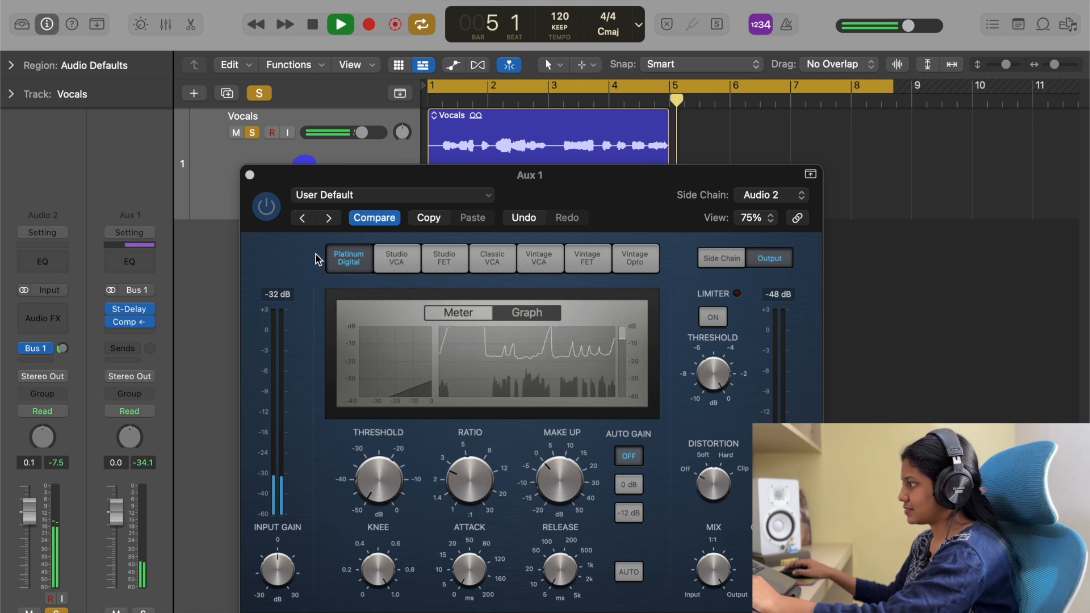
pyautogui.press('space')
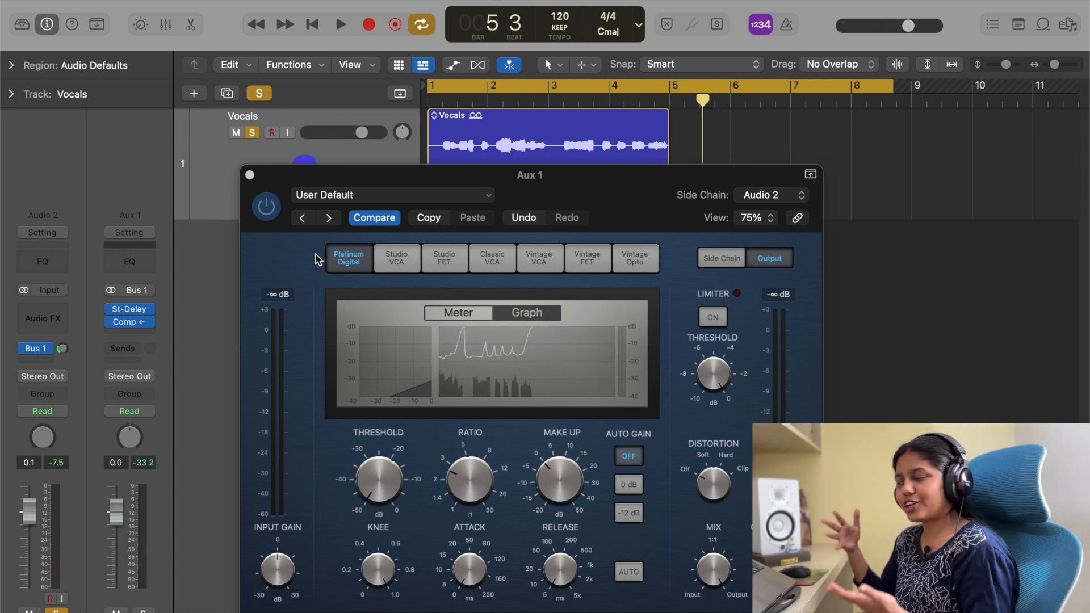